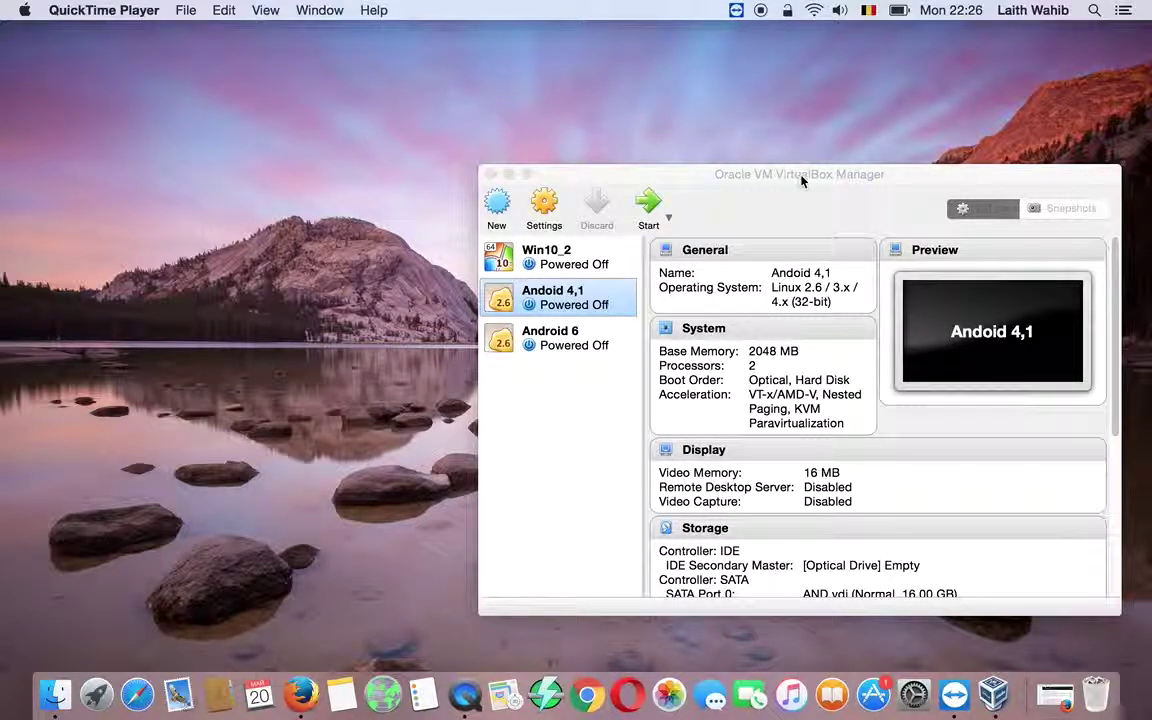
left_click_drag(801, 180, 740, 157)
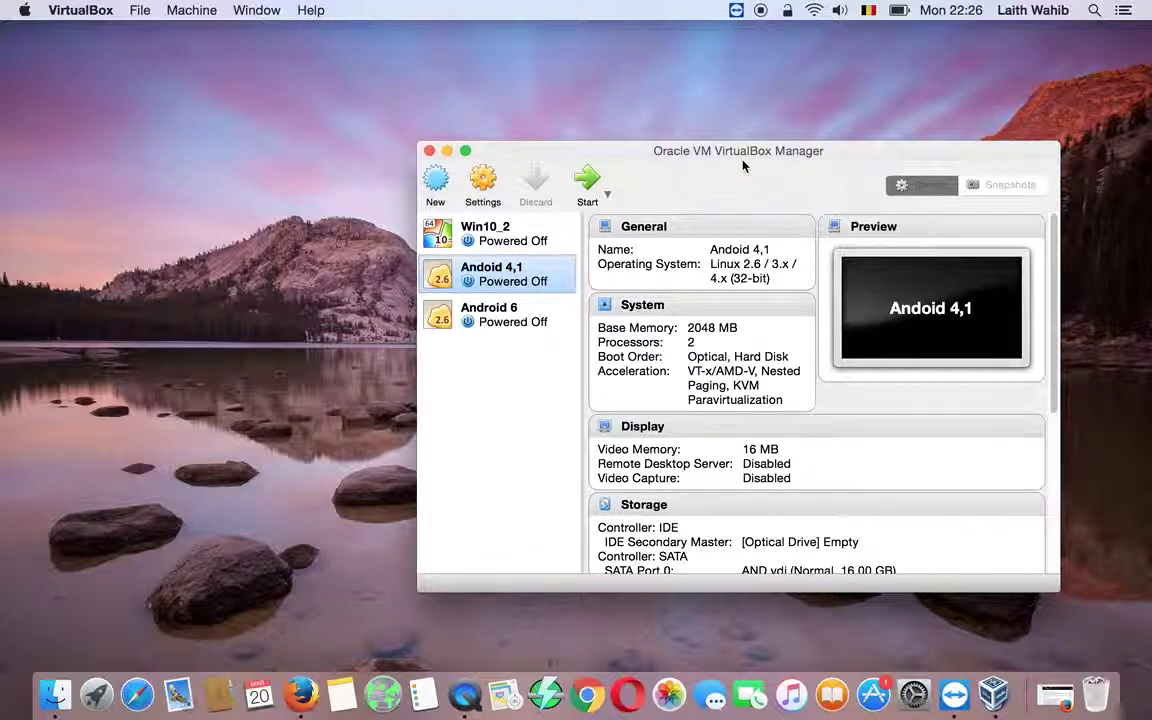
left_click(679, 183)
left_click_drag(679, 183, 629, 195)
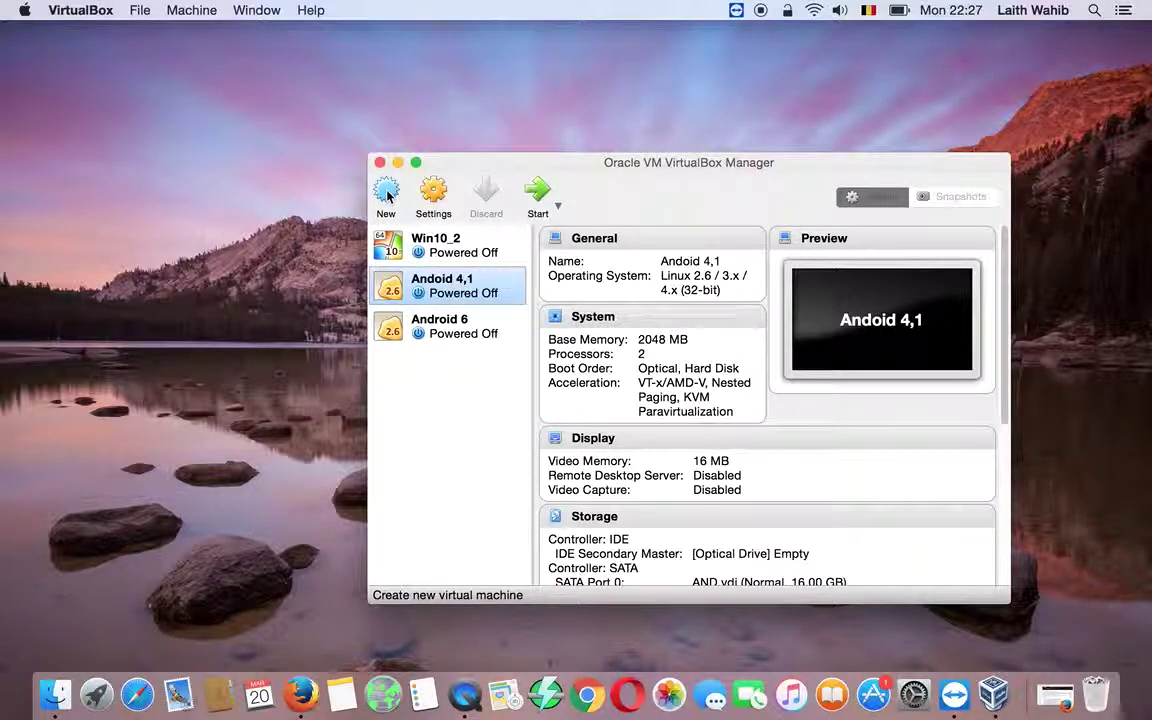
left_click_drag(700, 215, 662, 199)
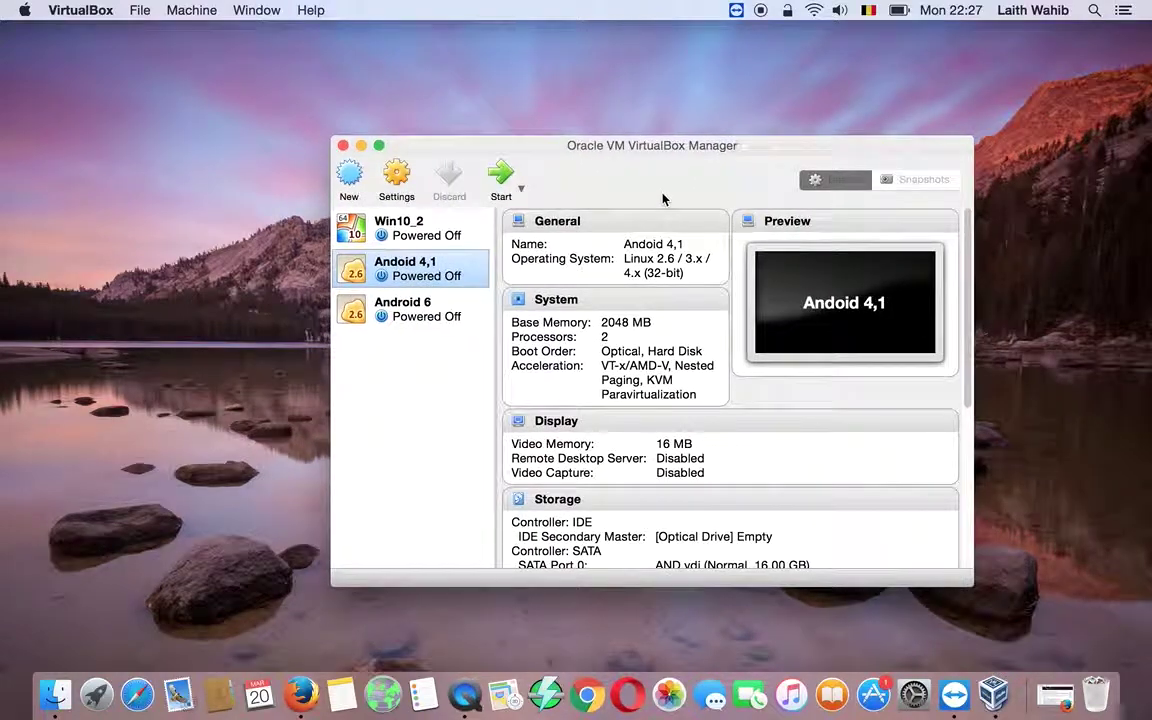
Step: Create a virtual machine named AD, type Linux, version Linux 2.6 / 3.x / 4.x (32-bit), with 2048 MB of memory and a new virtual hard disk
left_click(350, 180)
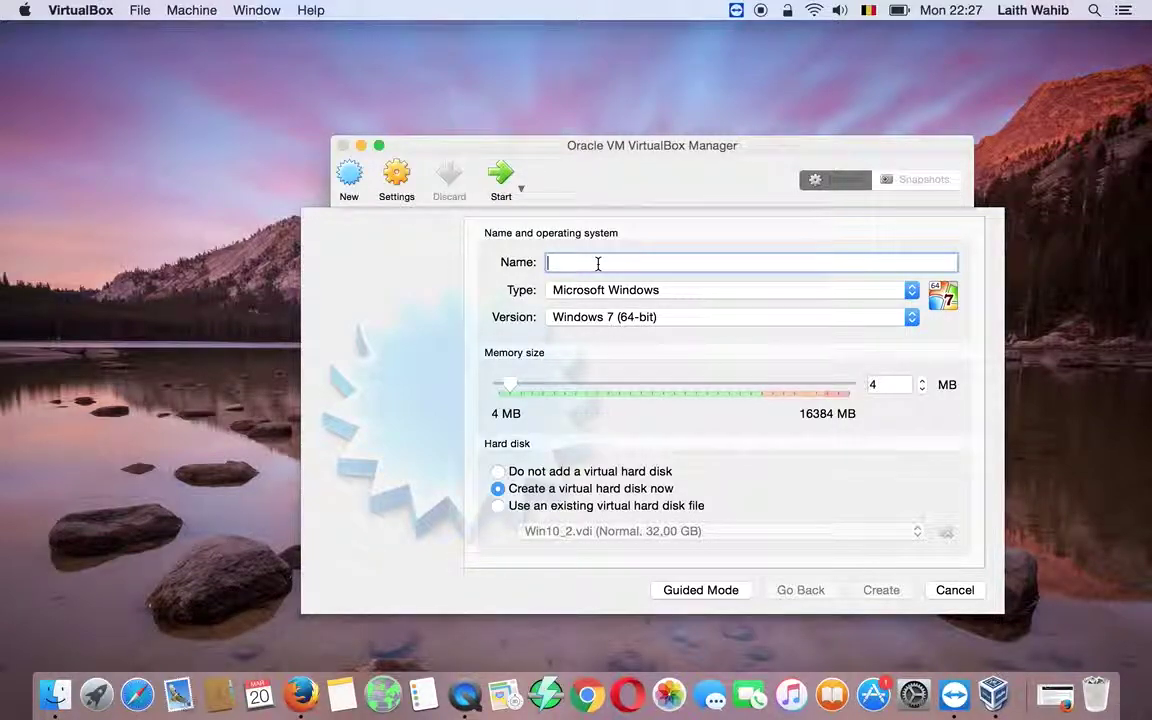
type("AD")
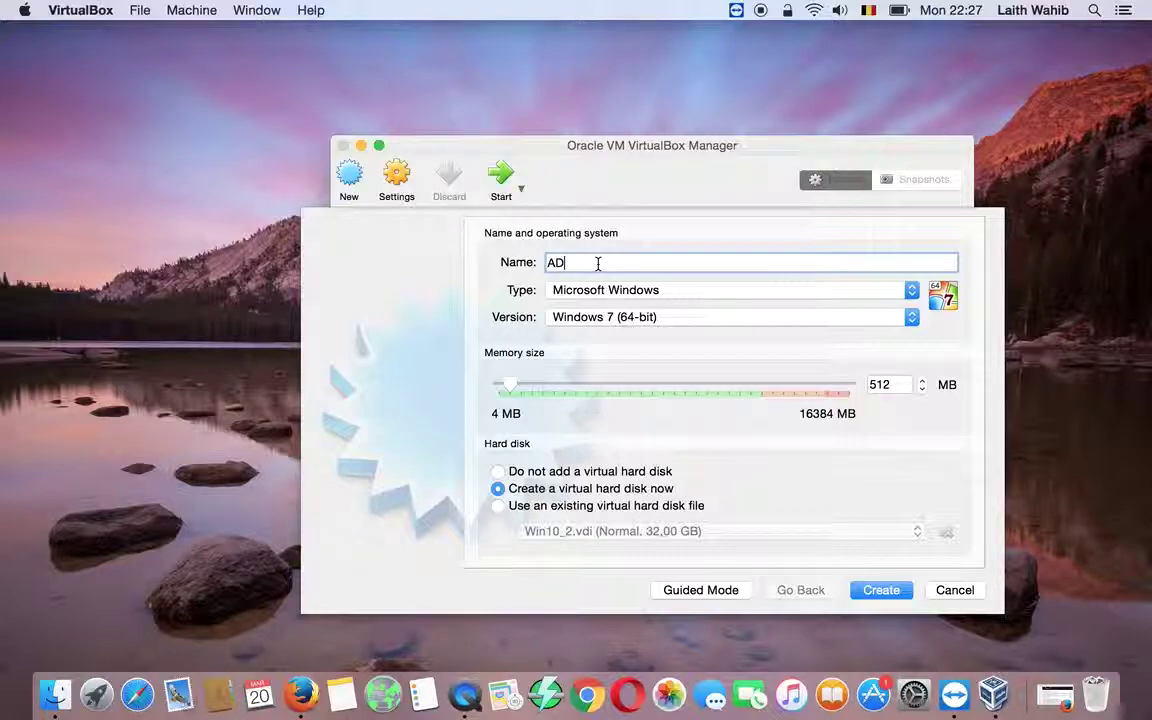
left_click(648, 291)
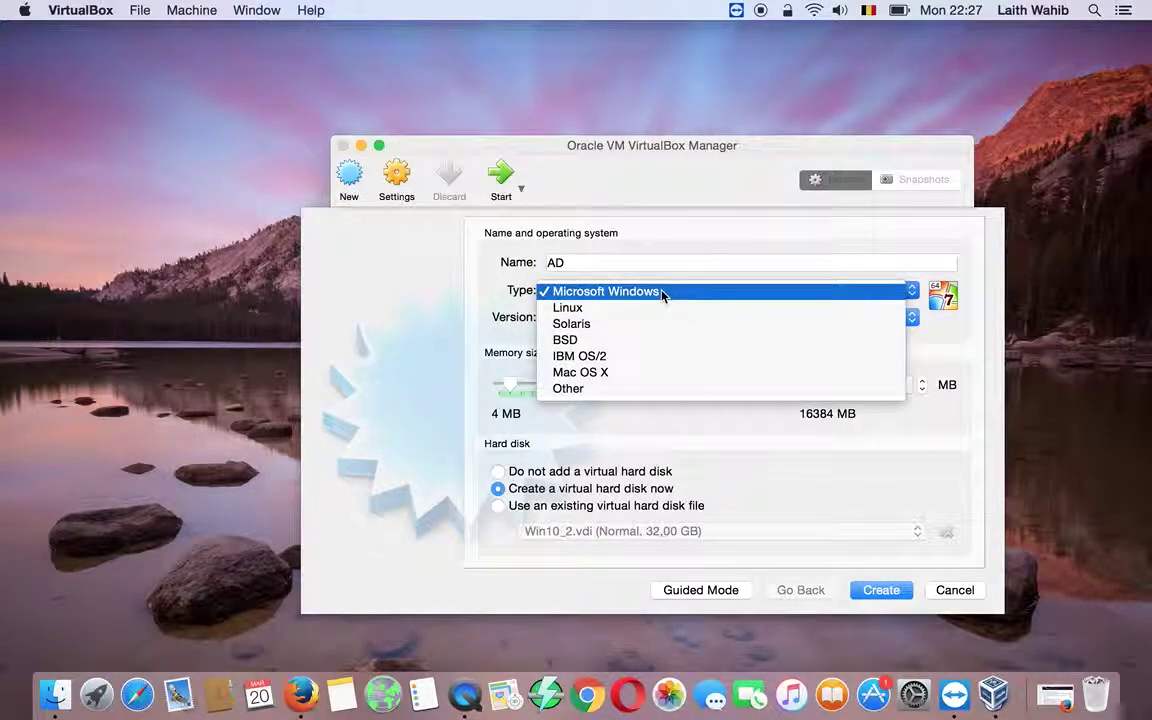
left_click(613, 309)
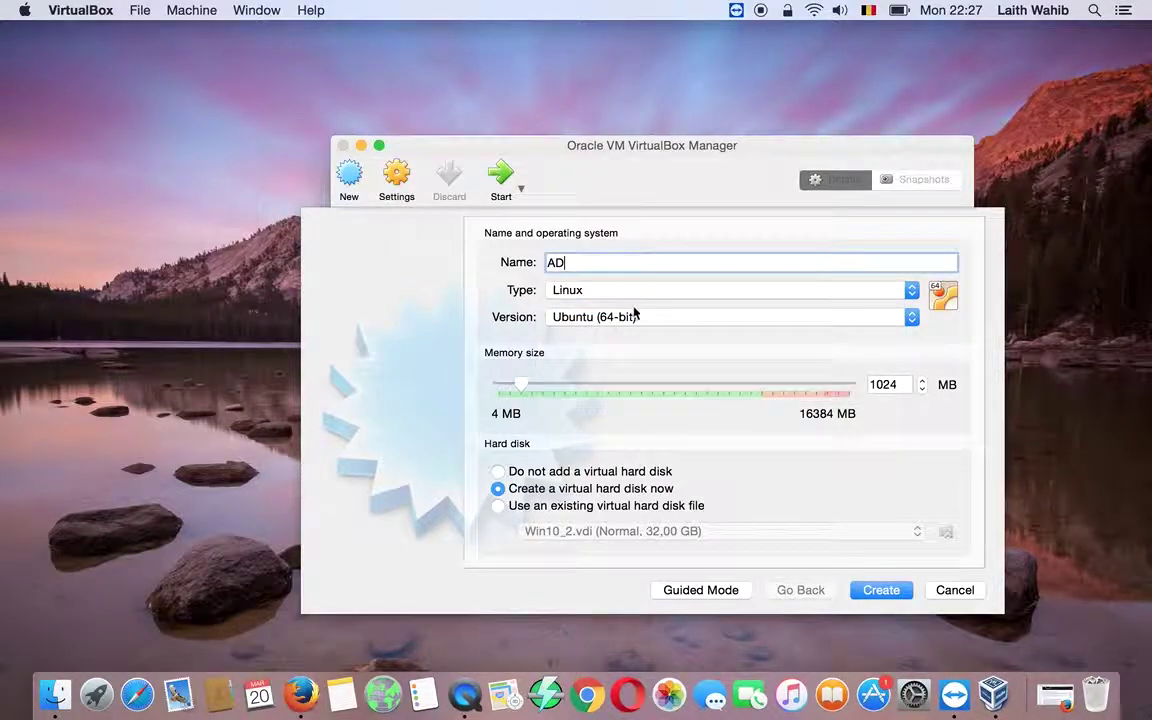
left_click(684, 322)
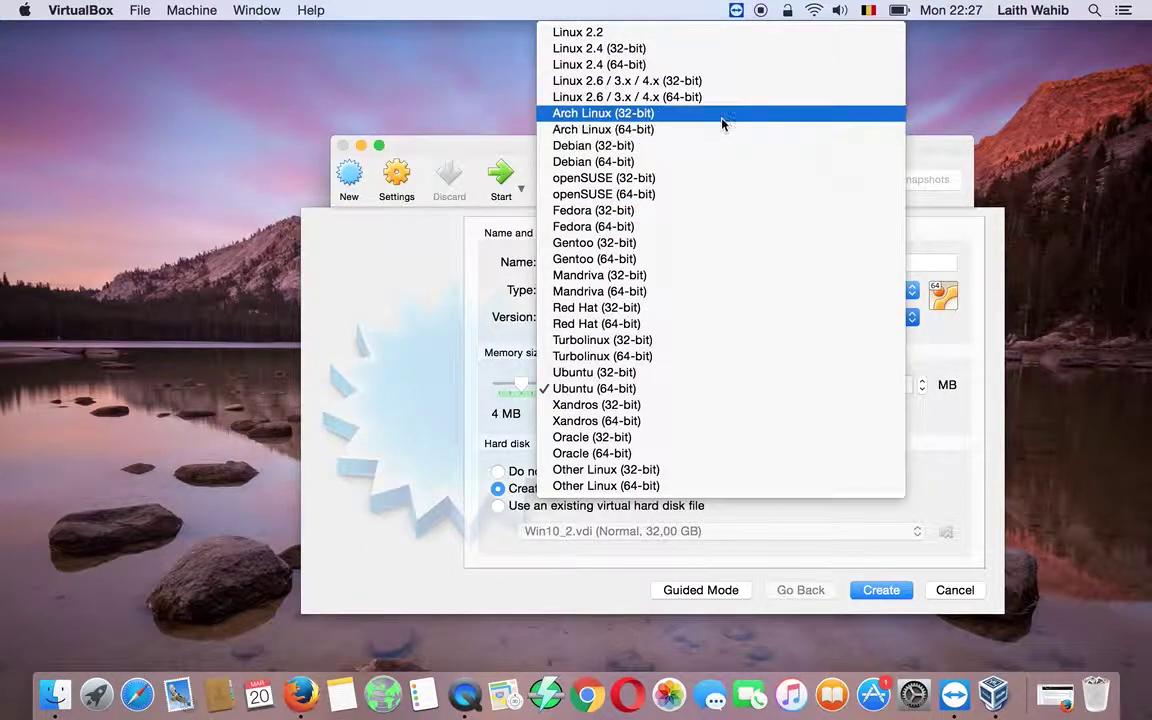
left_click(592, 80)
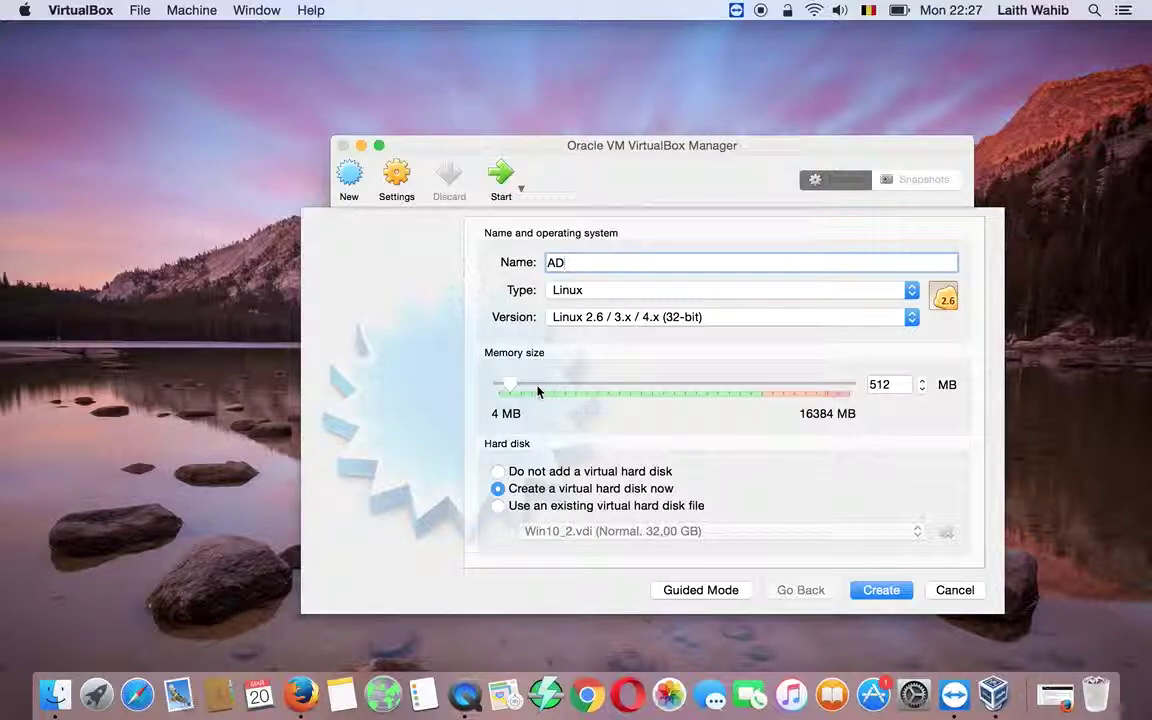
left_click_drag(514, 388, 547, 391)
left_click(874, 590)
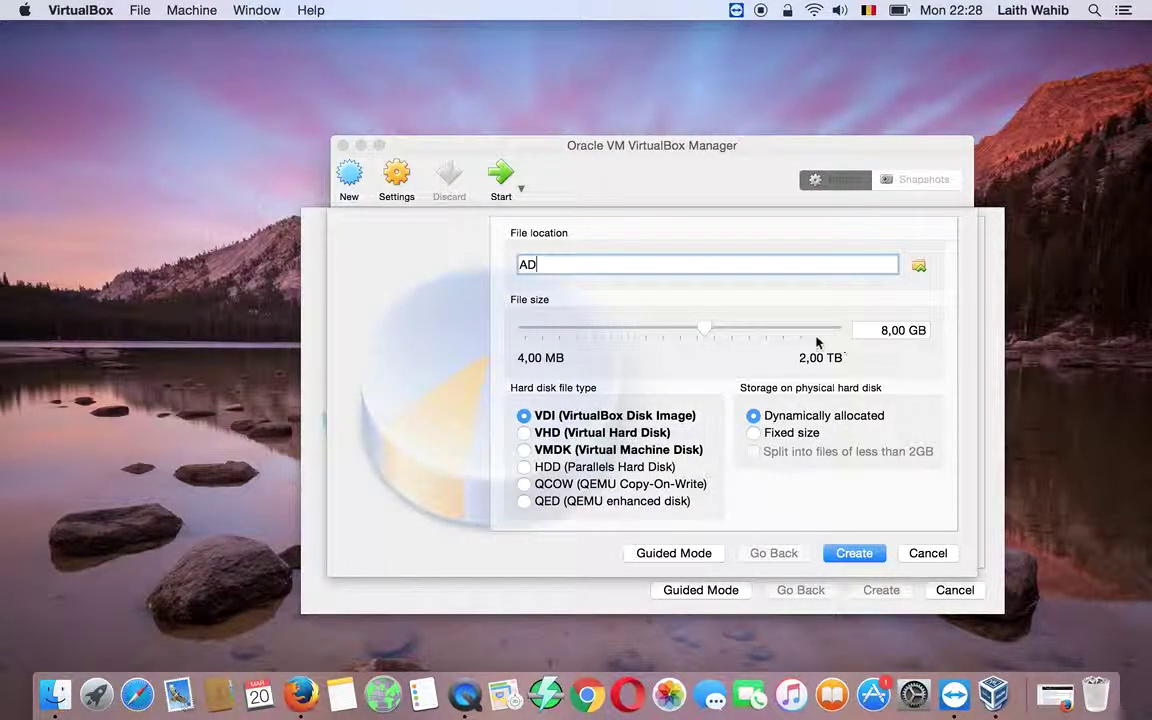
Step: Set the size of the dynamically allocated VDI disk to 16,00 GB and create it
mouse_move(705, 330)
left_mouse_down()
mouse_move(741, 335)
mouse_move(719, 334)
left_mouse_up()
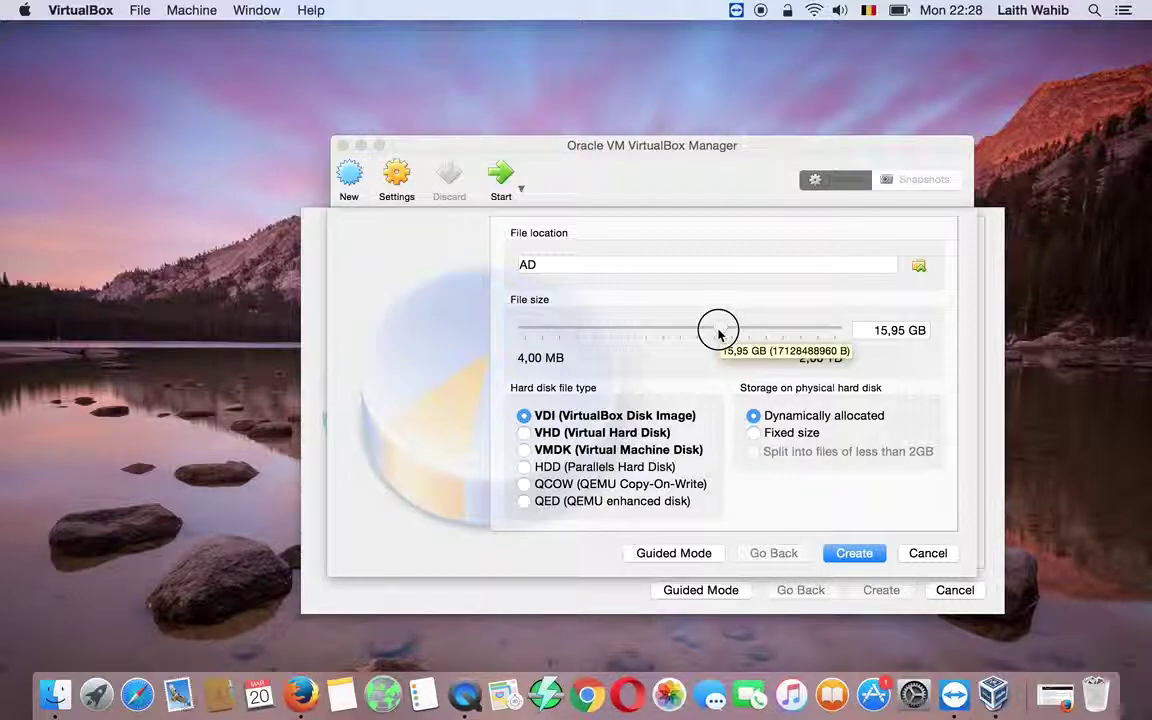
left_click_drag(719, 334, 722, 334)
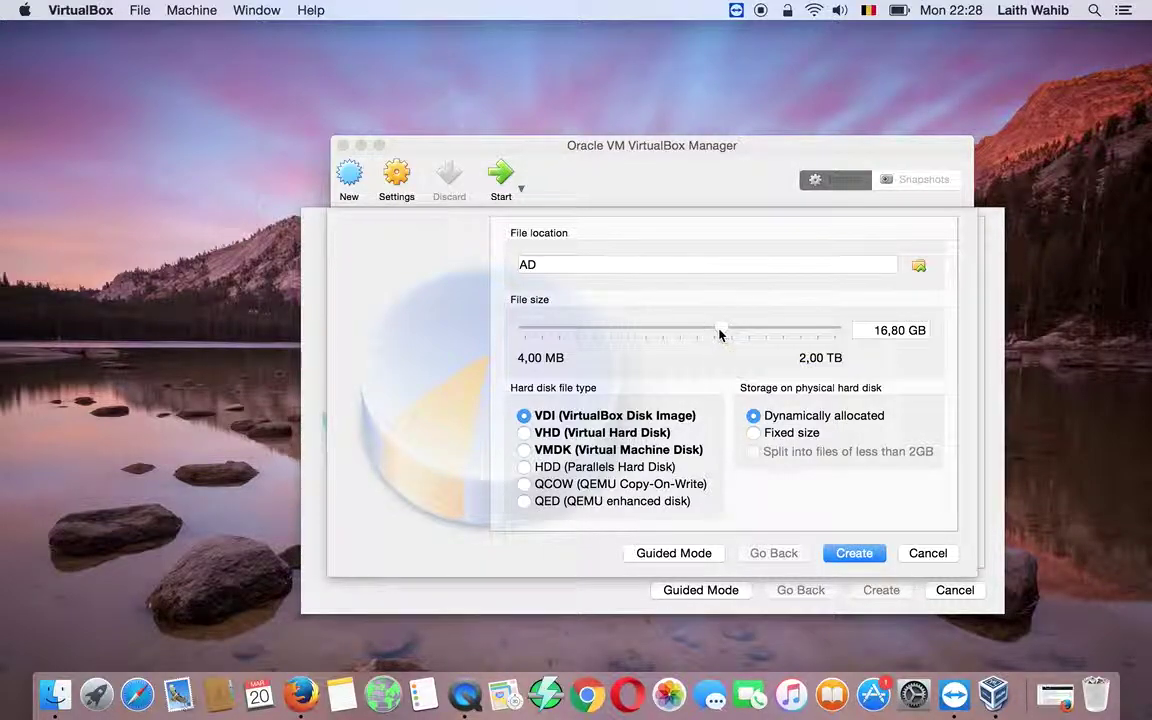
triple_click(886, 332)
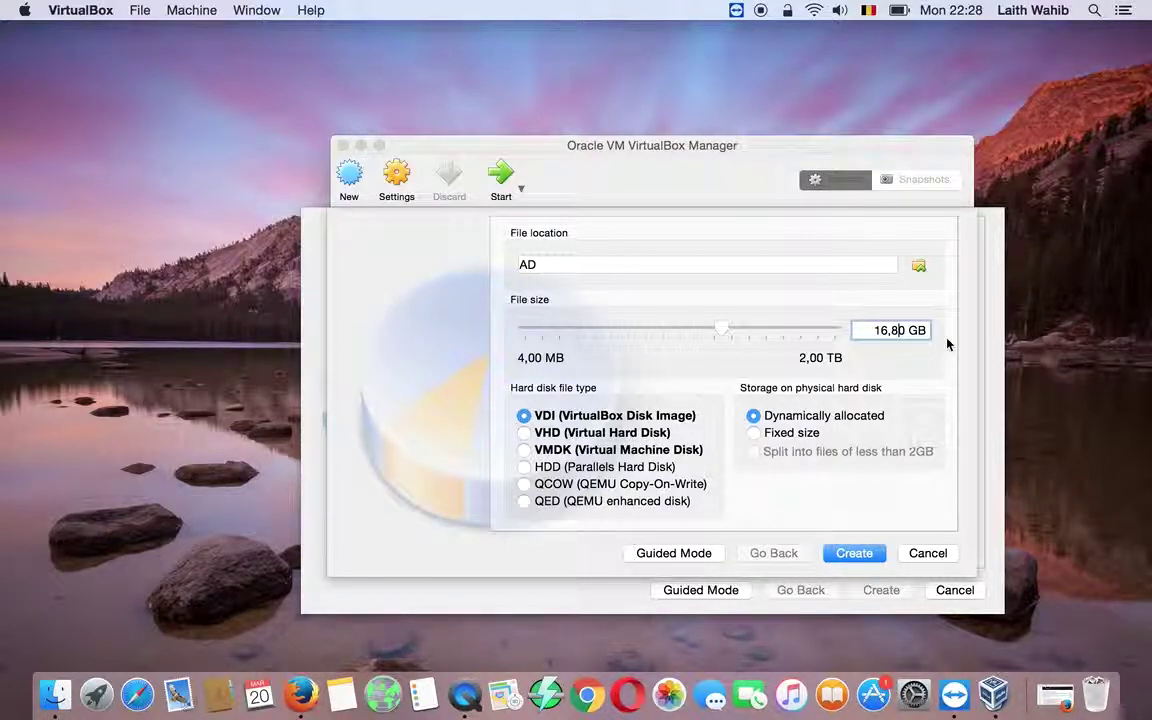
key("BackSpace")
left_click(899, 329)
key("Delete")
key("BackSpace")
type("0")
left_click(856, 554)
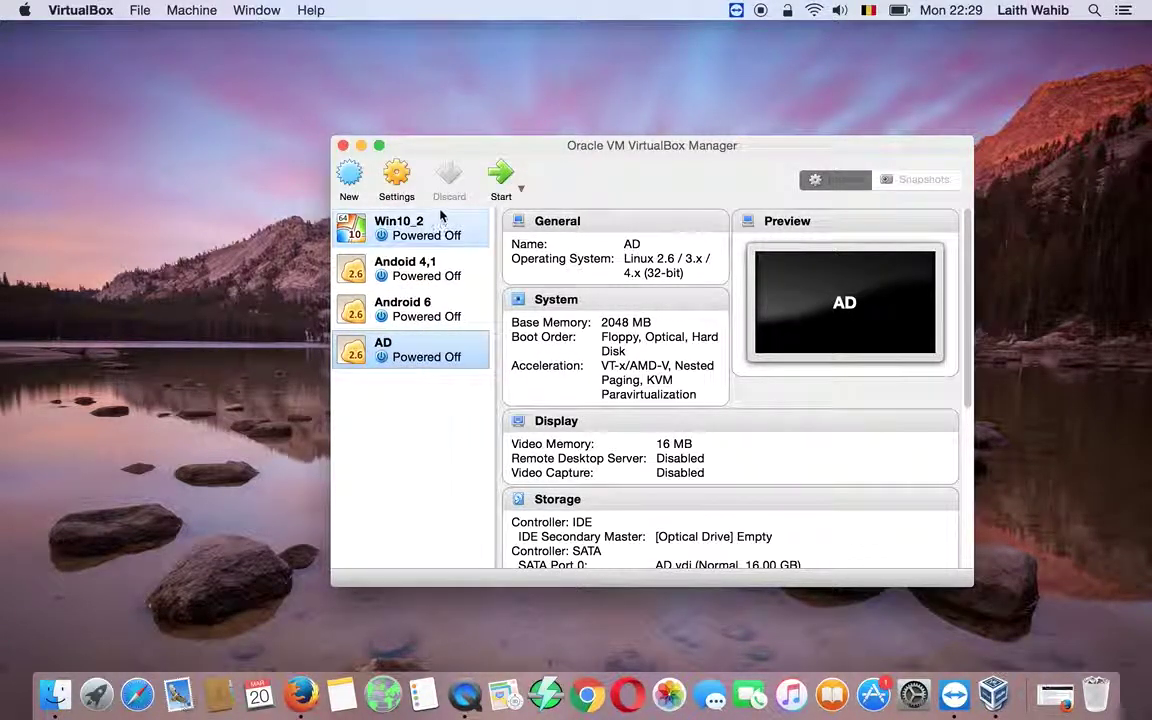
Step: In the AD machine's network settings, choose Intel PRO/1000 MT Desktop (82540EM) as the adapter type of Adapter 1
left_click(398, 178)
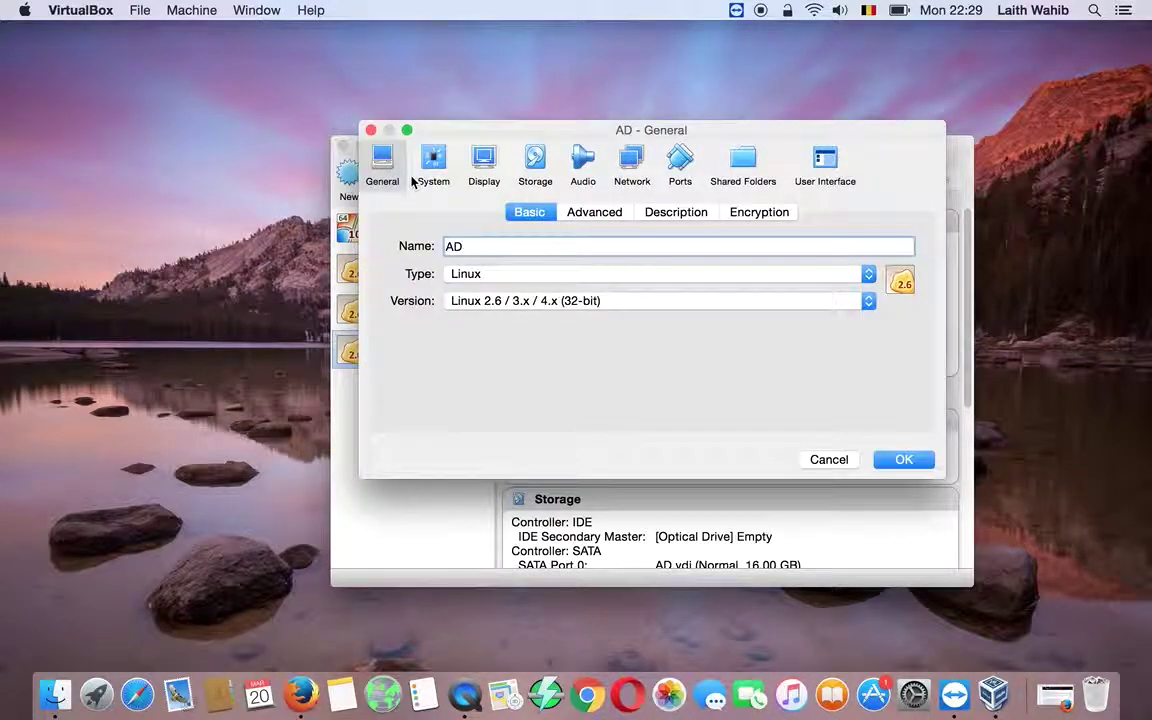
left_click(630, 164)
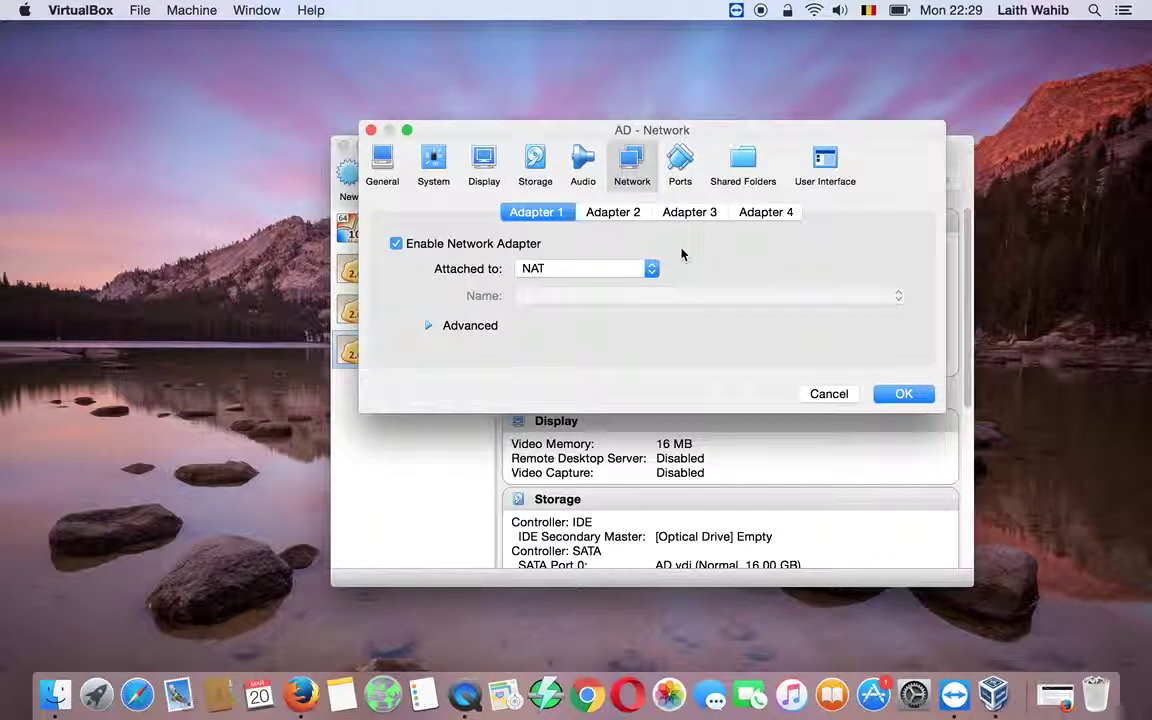
left_click(440, 328)
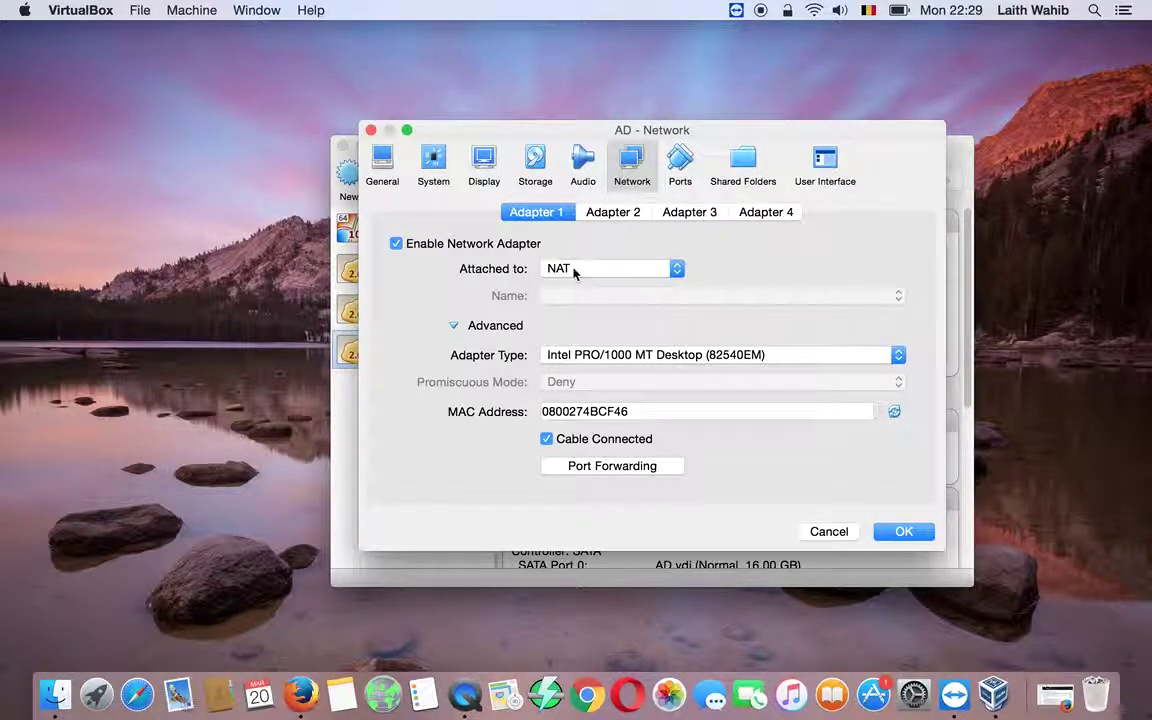
left_click(899, 356)
left_click(752, 357)
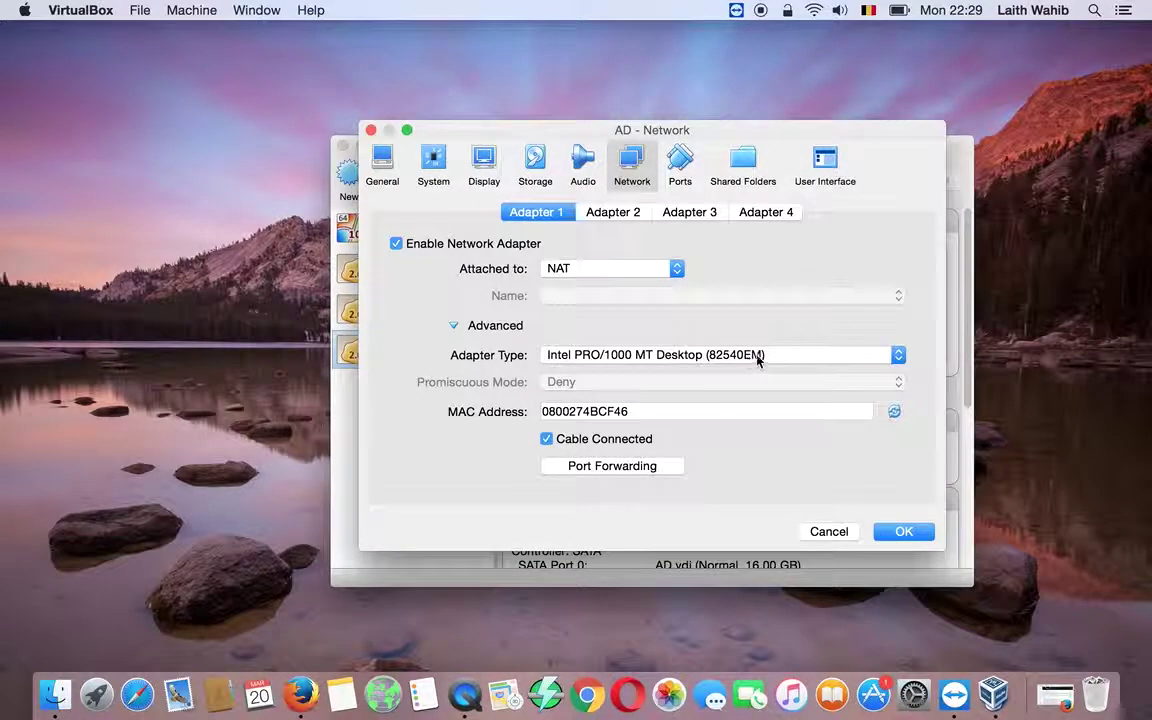
Step: Load cm-x86-13.0-r1.iso into AD's empty IDE optical drive and save the machine's settings
left_click(536, 160)
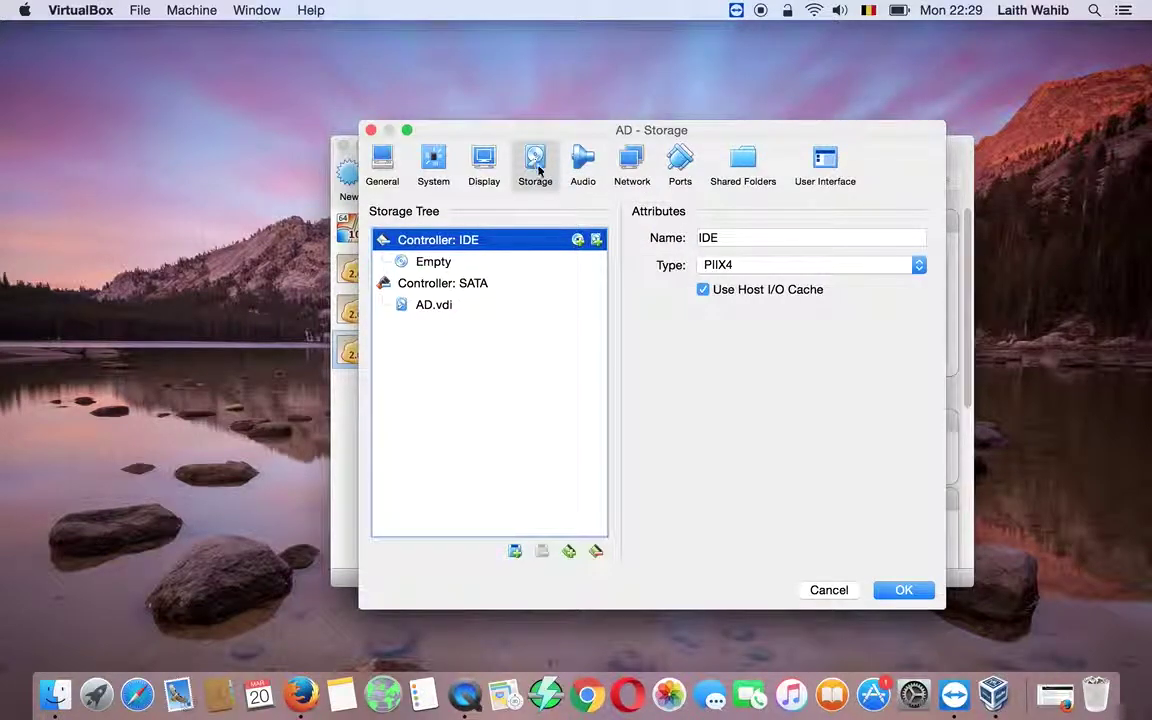
left_click(436, 264)
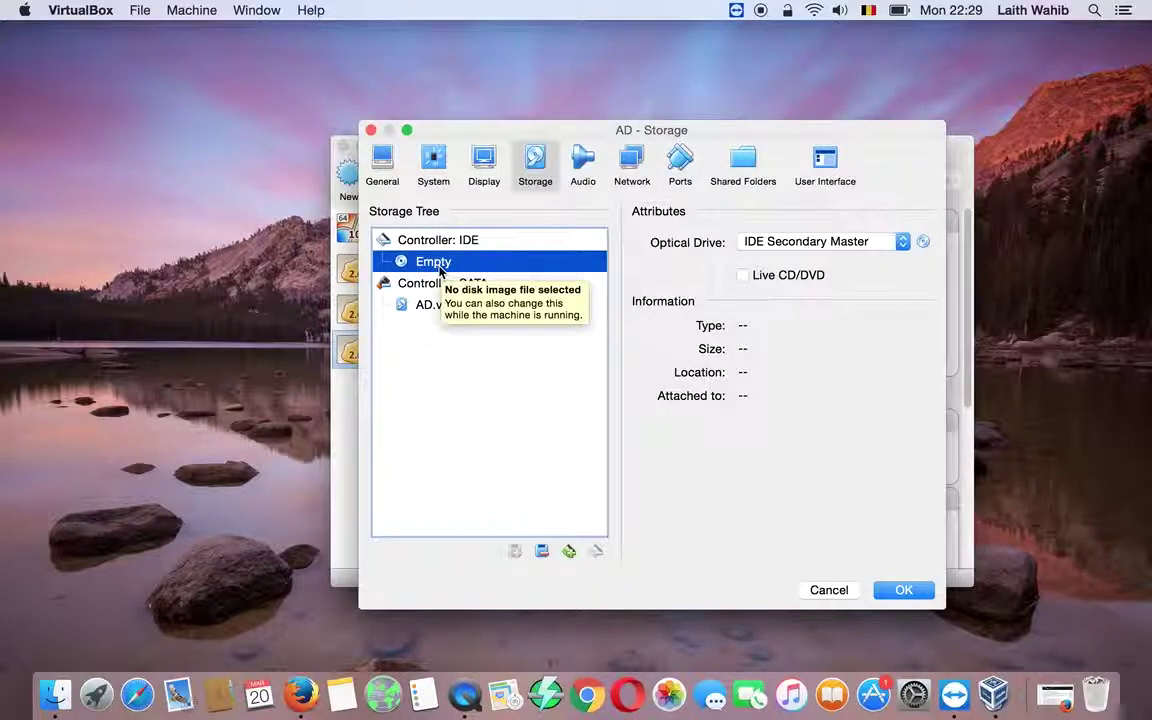
left_click(923, 242)
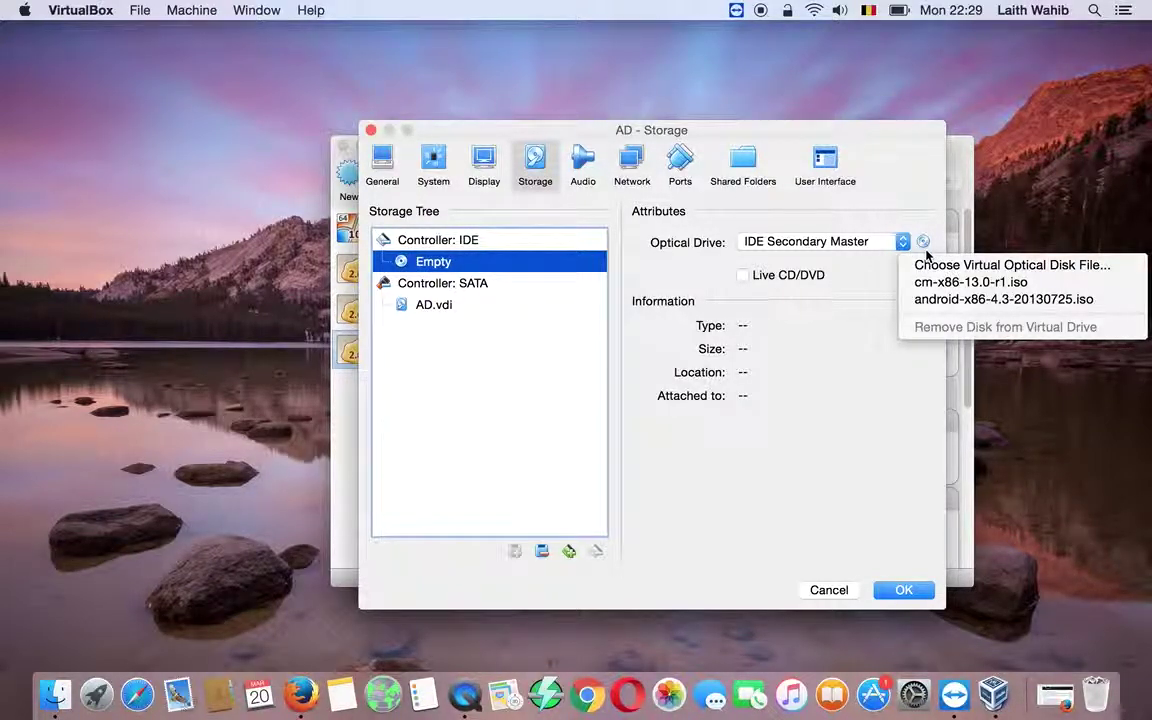
left_click(920, 282)
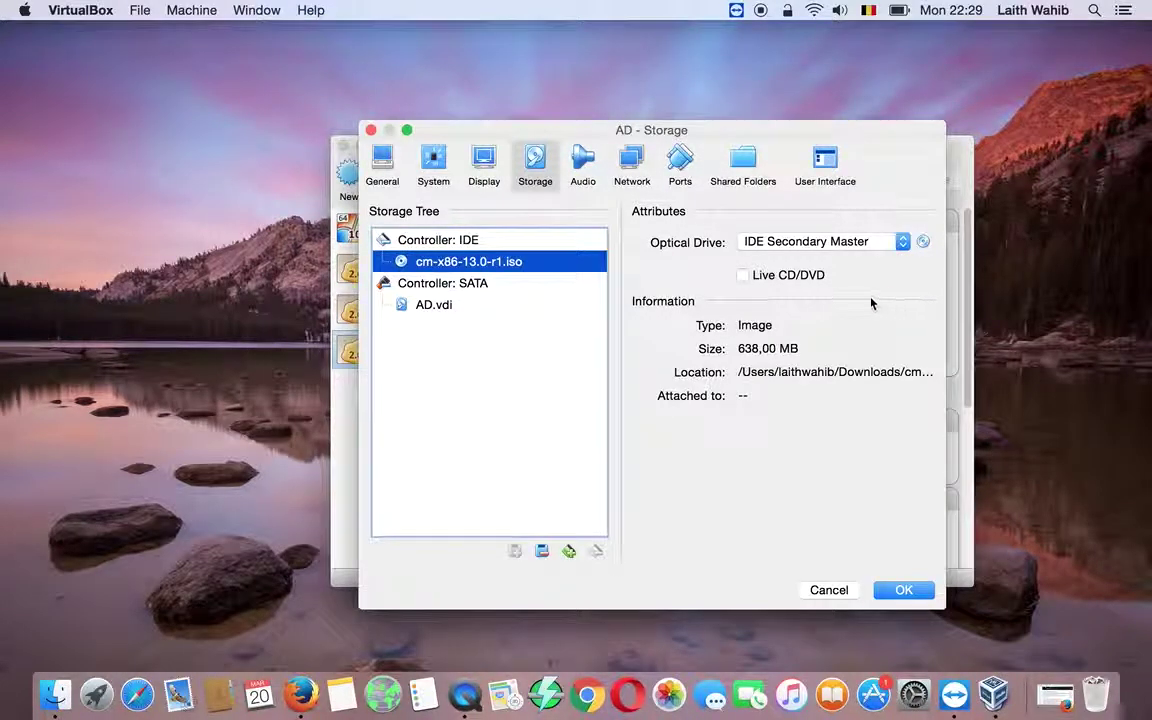
left_click(904, 591)
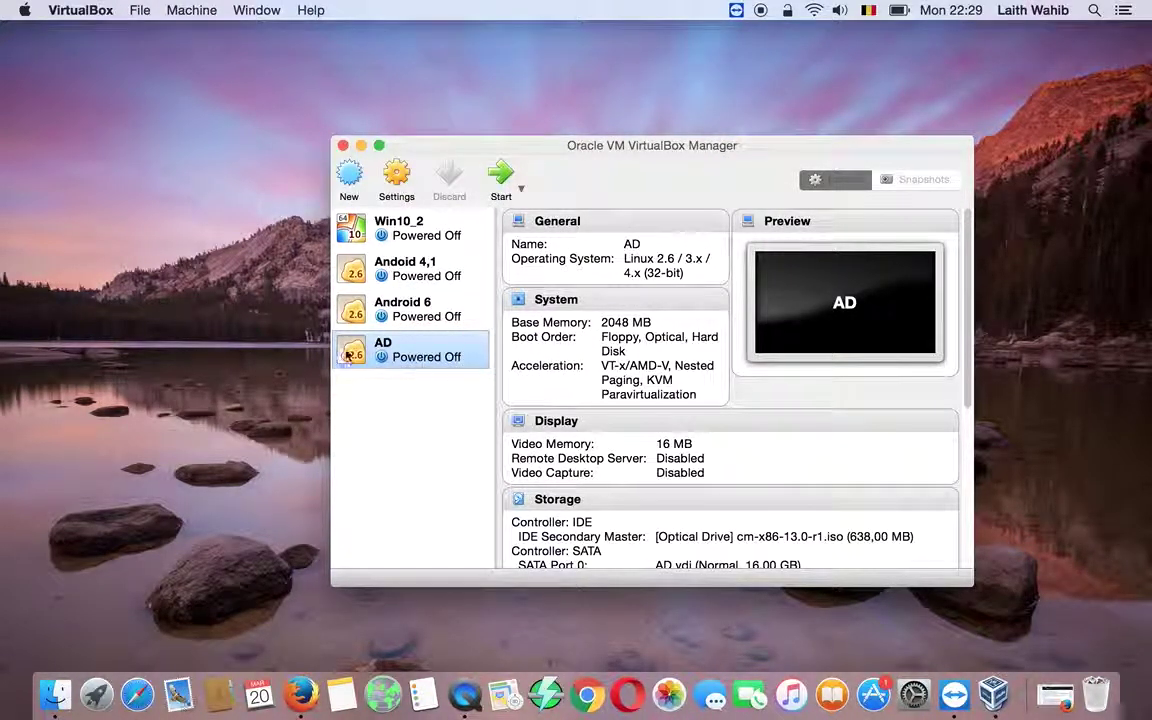
Step: Start the AD machine and boot it with the option to install Android-x86 to harddisk
left_click(501, 178)
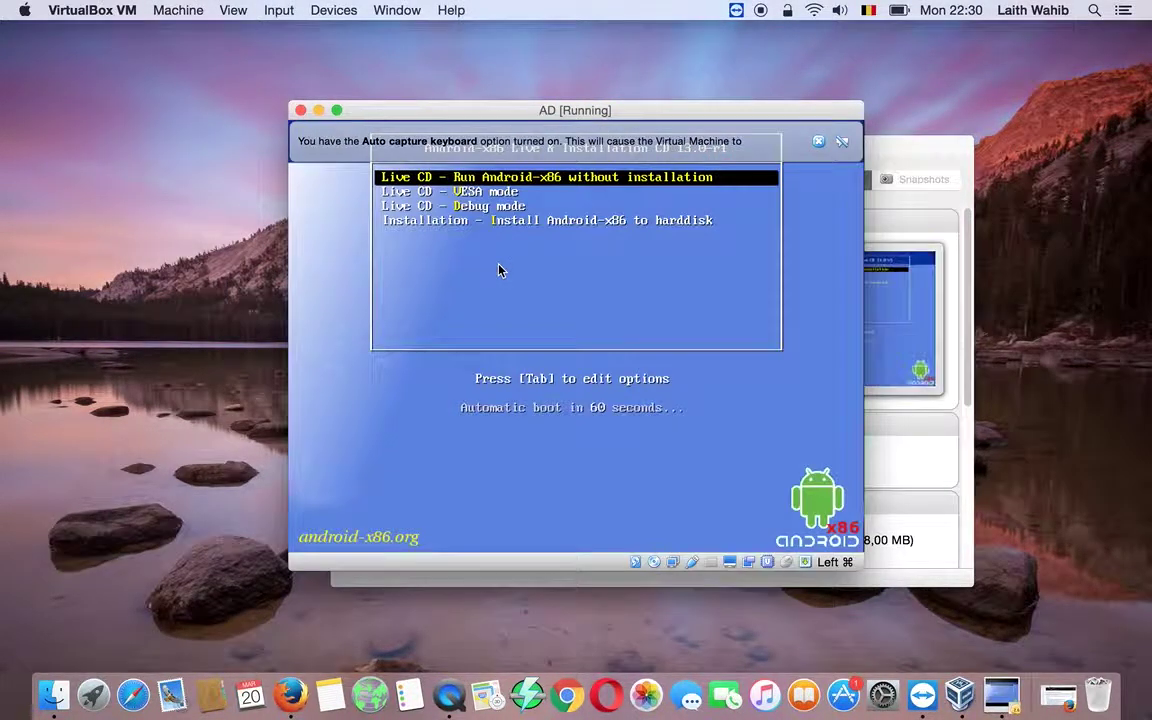
key("Down")
key("Up")
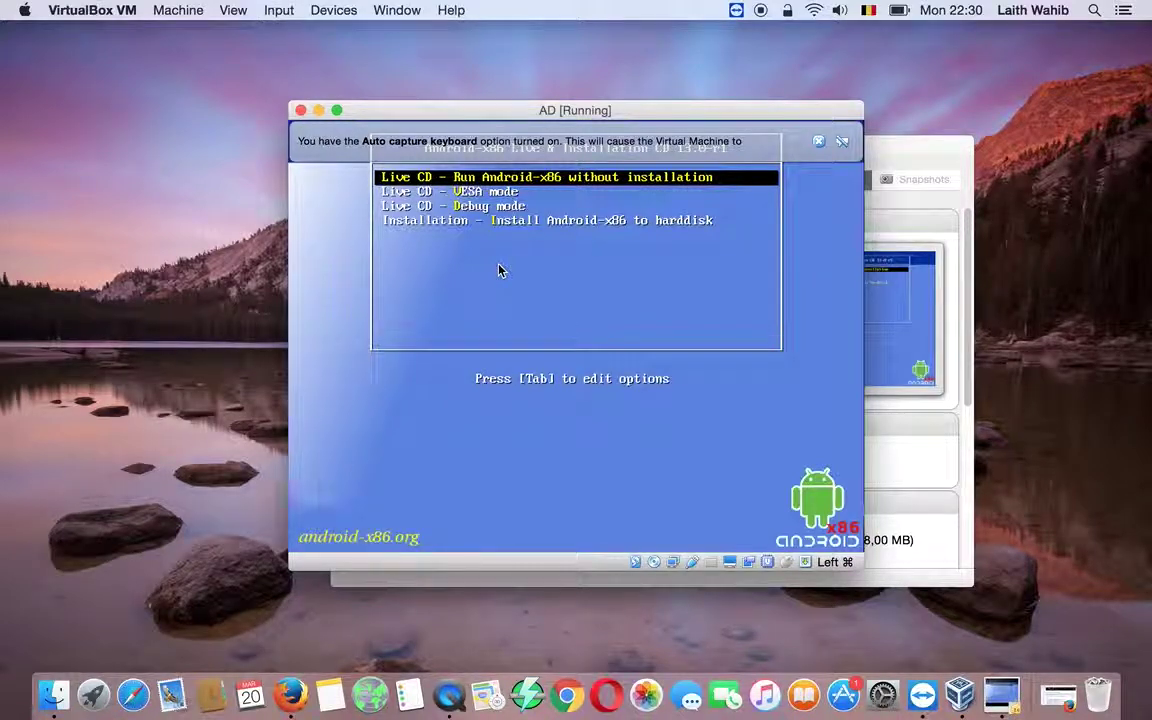
key("Down")
key("Down")
key("Down")
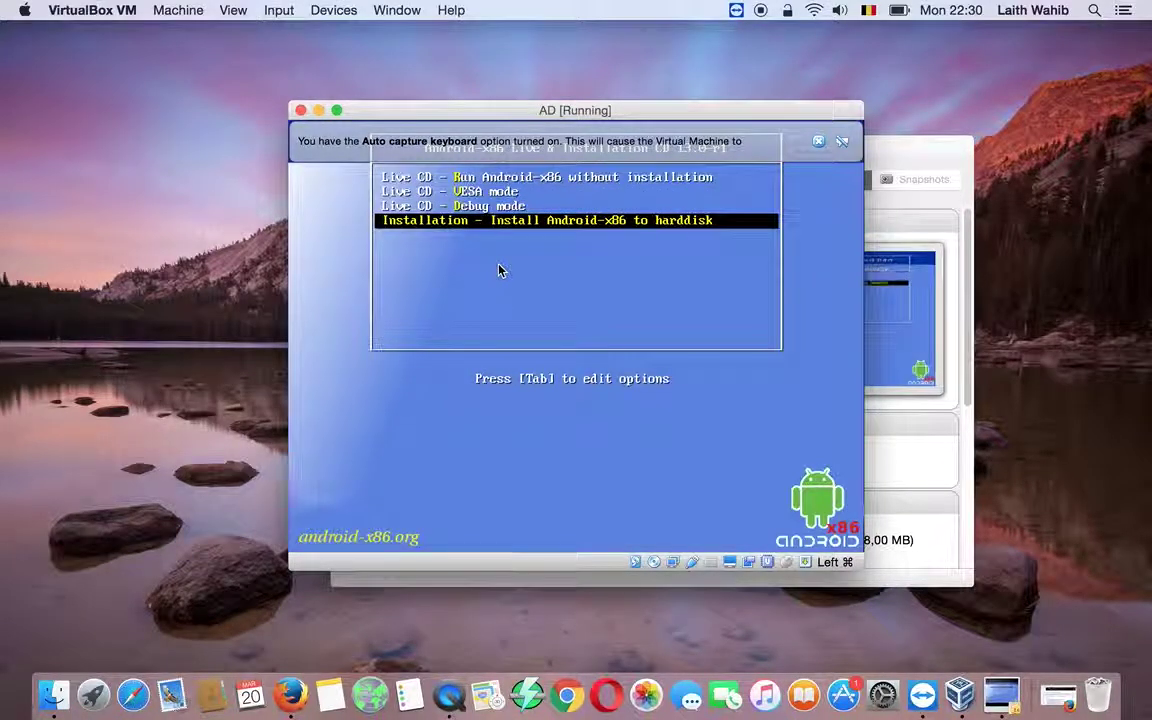
key("Return")
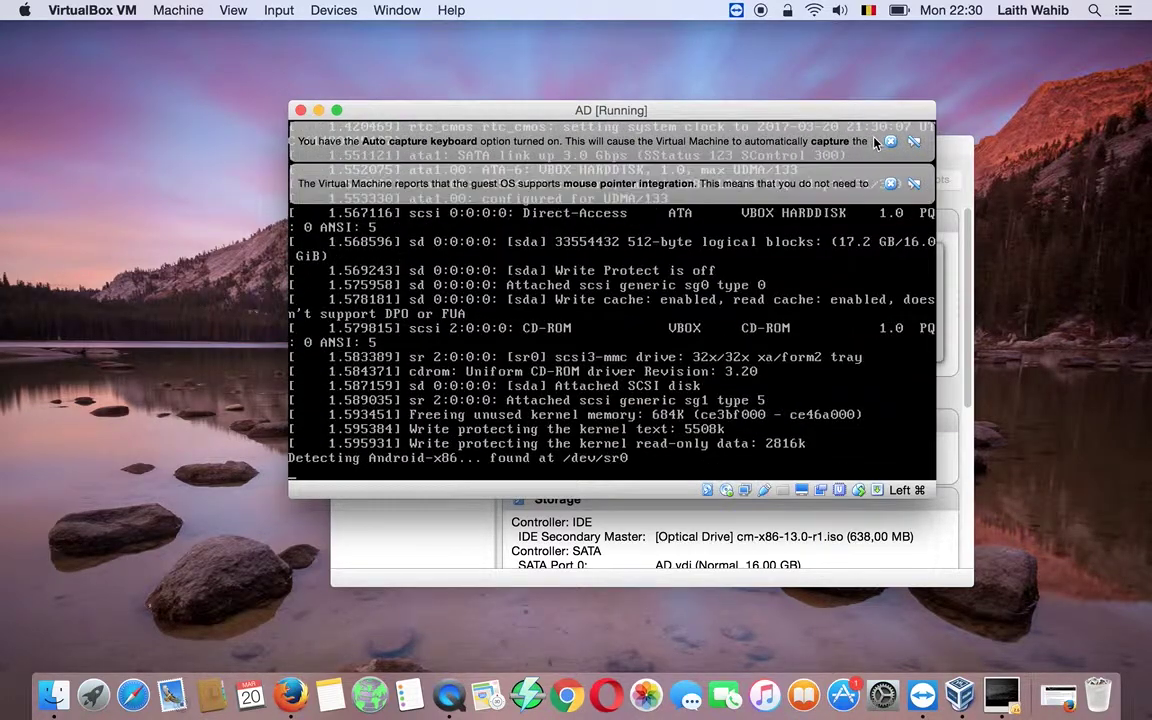
Step: Dismiss the notification banners over the machine's display and open the partition editor, declining to use GPT
left_click(890, 183)
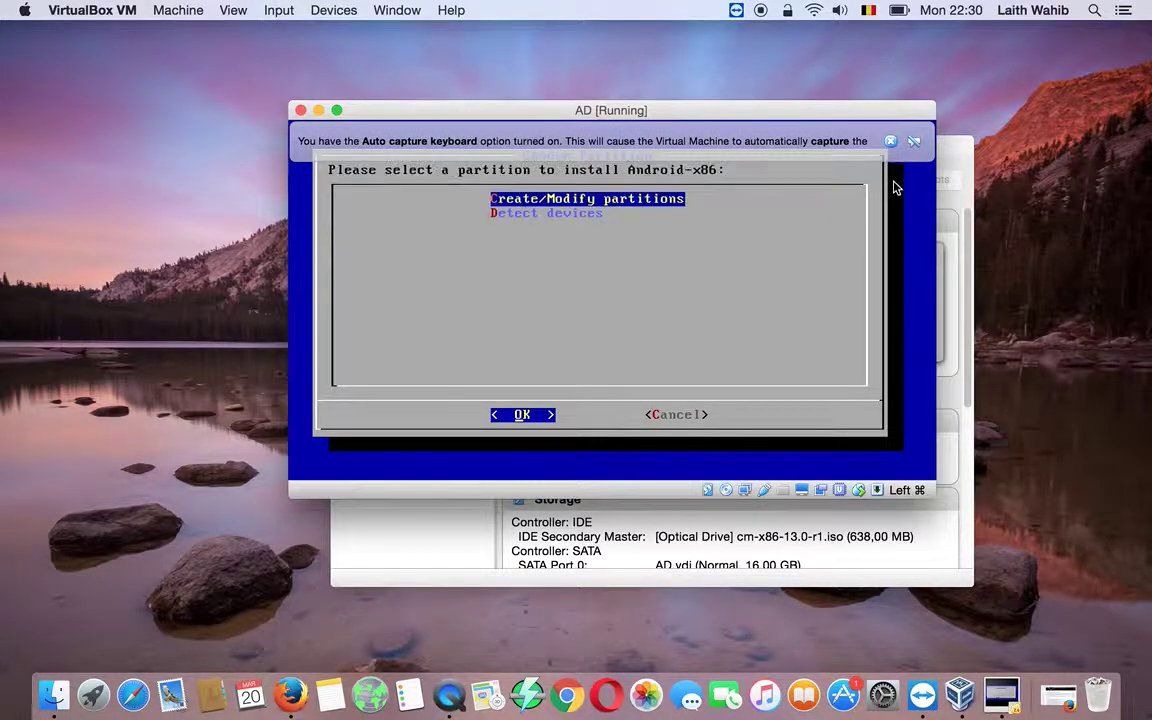
left_click(890, 141)
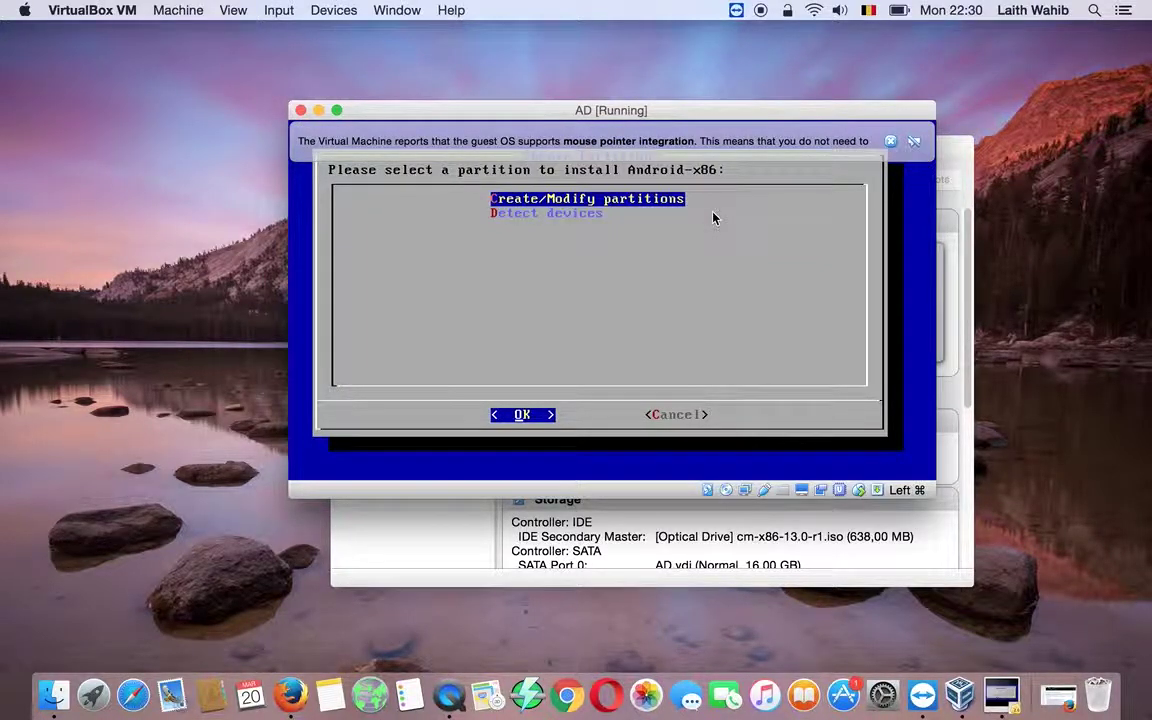
key("Return")
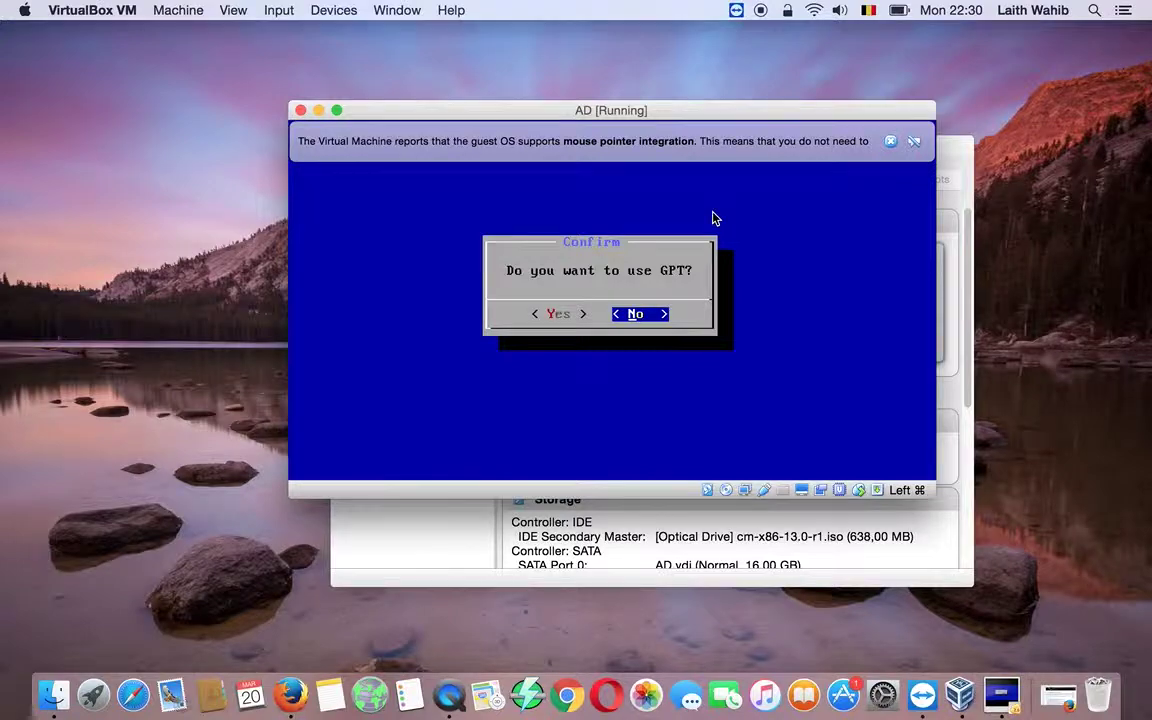
key("Return")
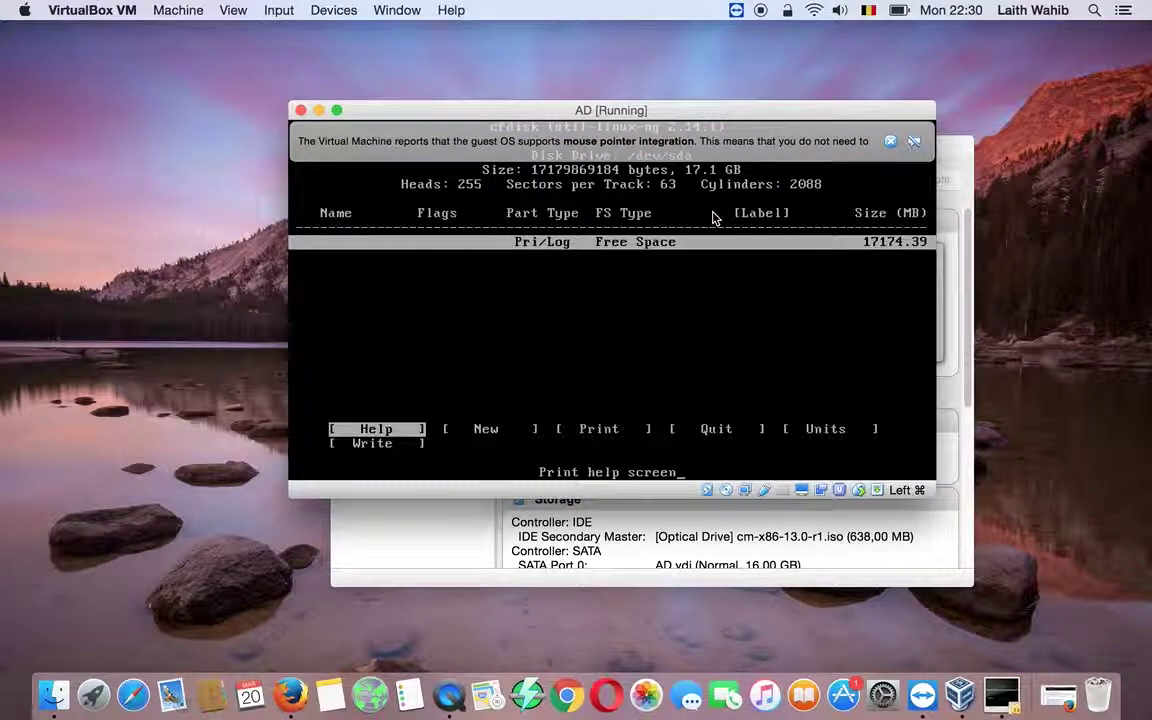
Step: Create a primary partition of 17174.38 MB in the free space and flag it as bootable
key("Right")
key("Return")
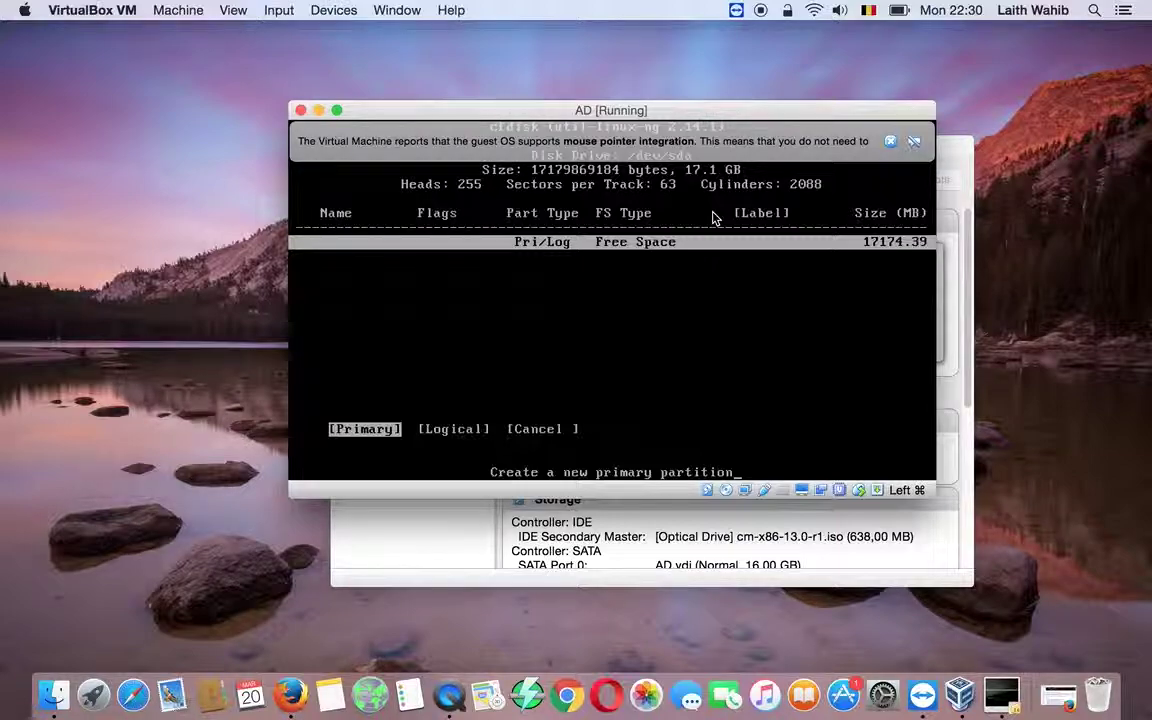
key("Return")
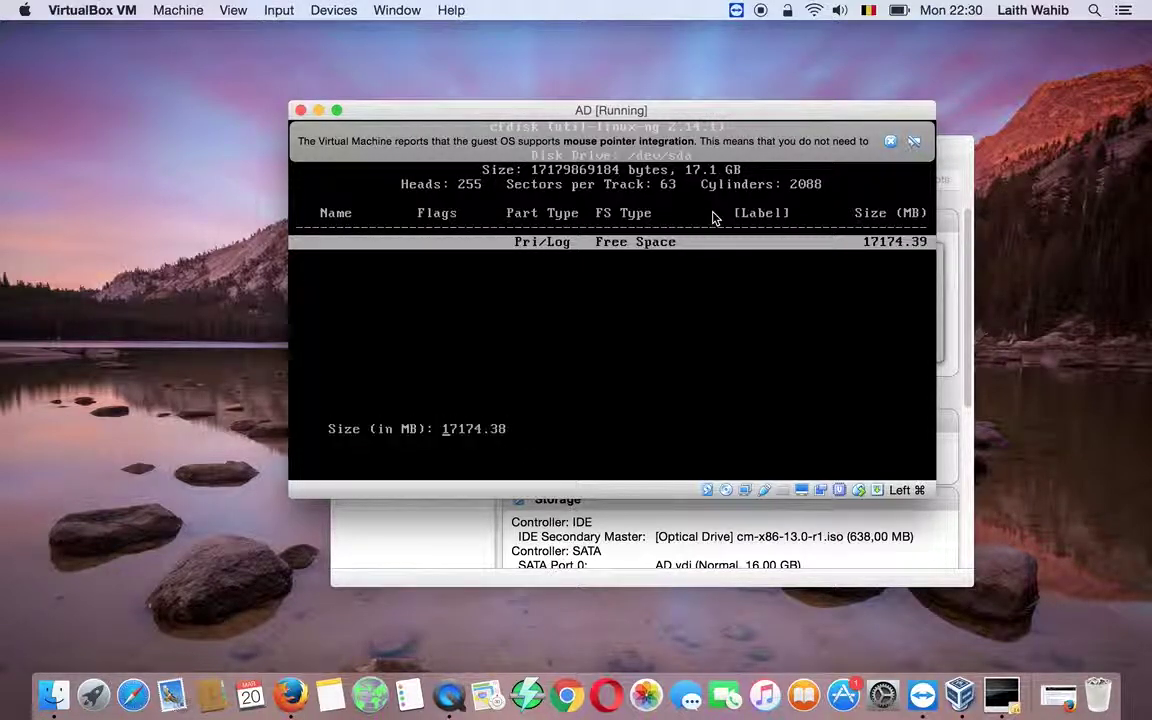
key("Return")
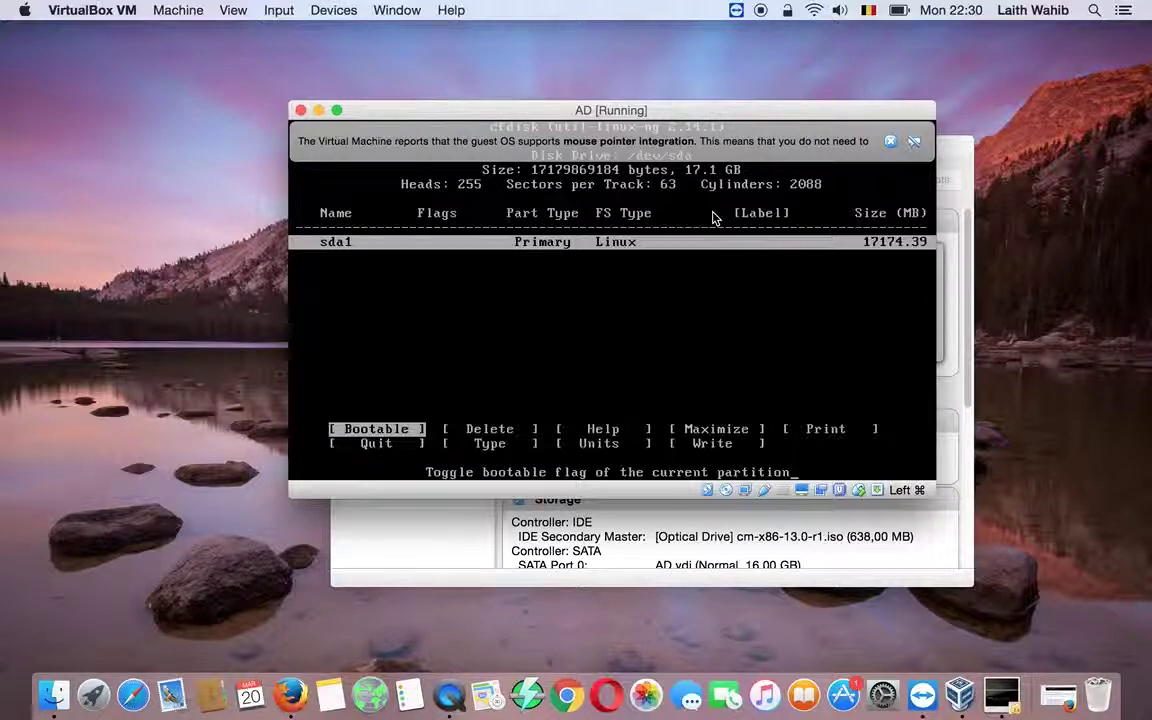
key("Return")
Step: Write the new partition table to the virtual disk and answer yes to the data-loss confirmation
key("Right")
key("Right")
key("Right")
key("Right")
key("Right")
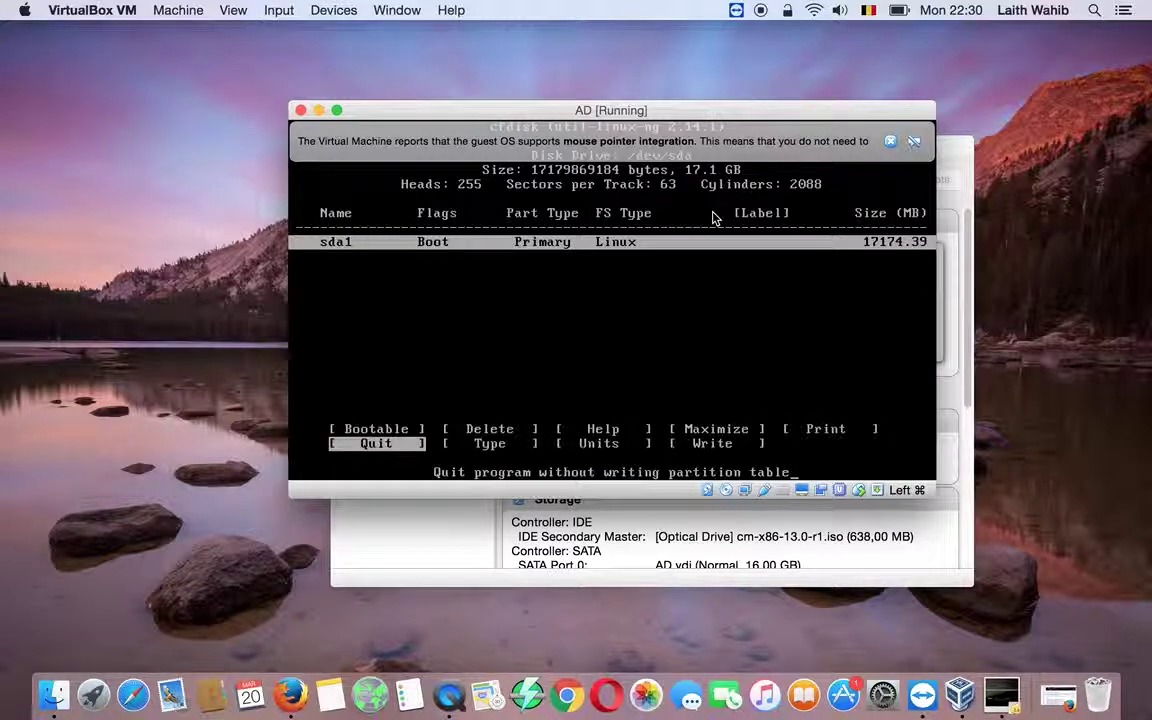
key("Right")
key("Right")
key("Right")
key("Return")
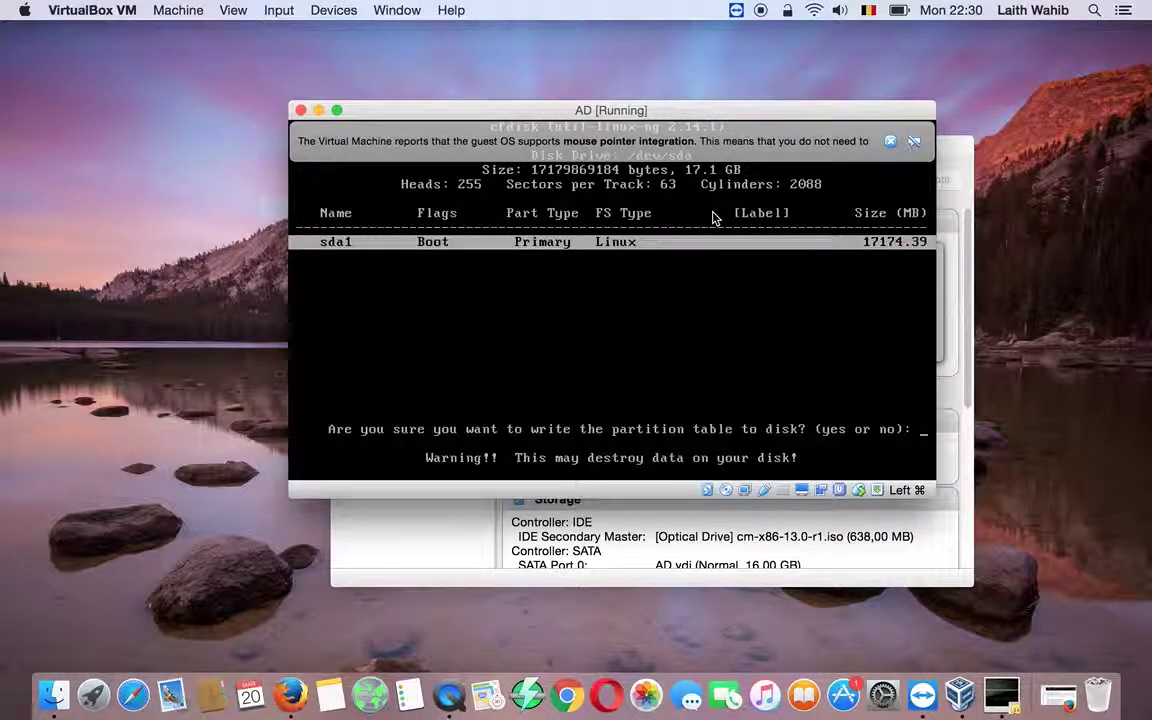
type("yes")
key("Return")
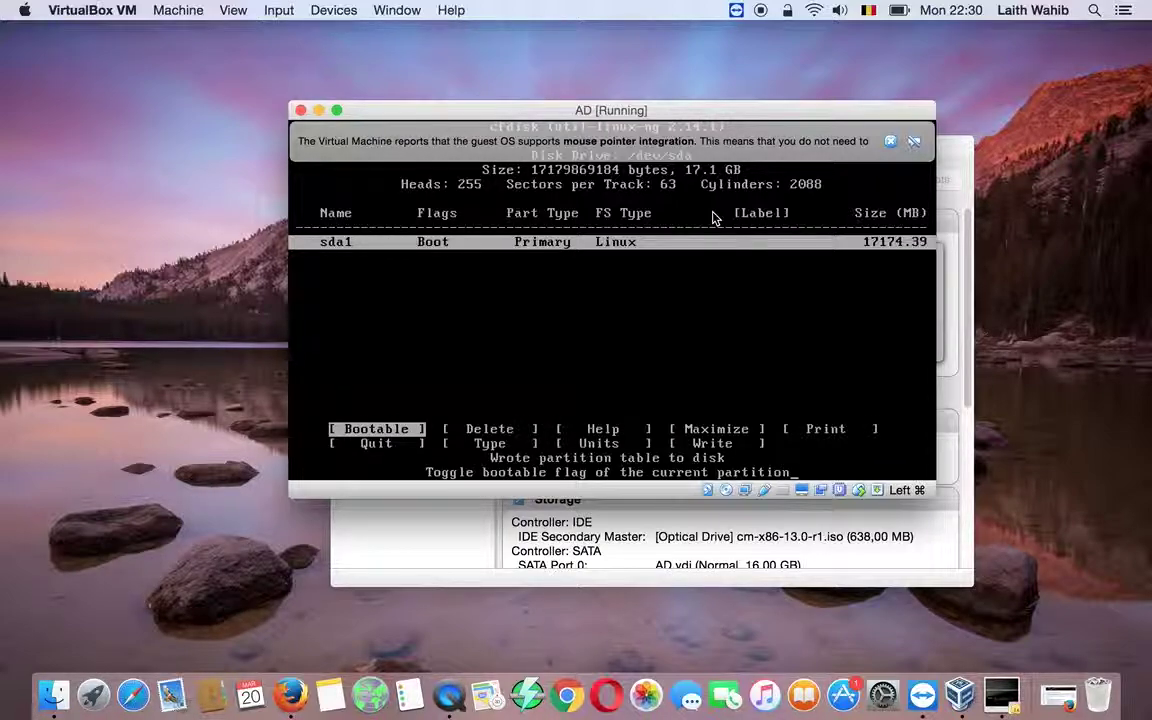
Step: Quit the cfdisk partition editor and return to the installer's partition selection
key("Right")
key("Right")
key("Right")
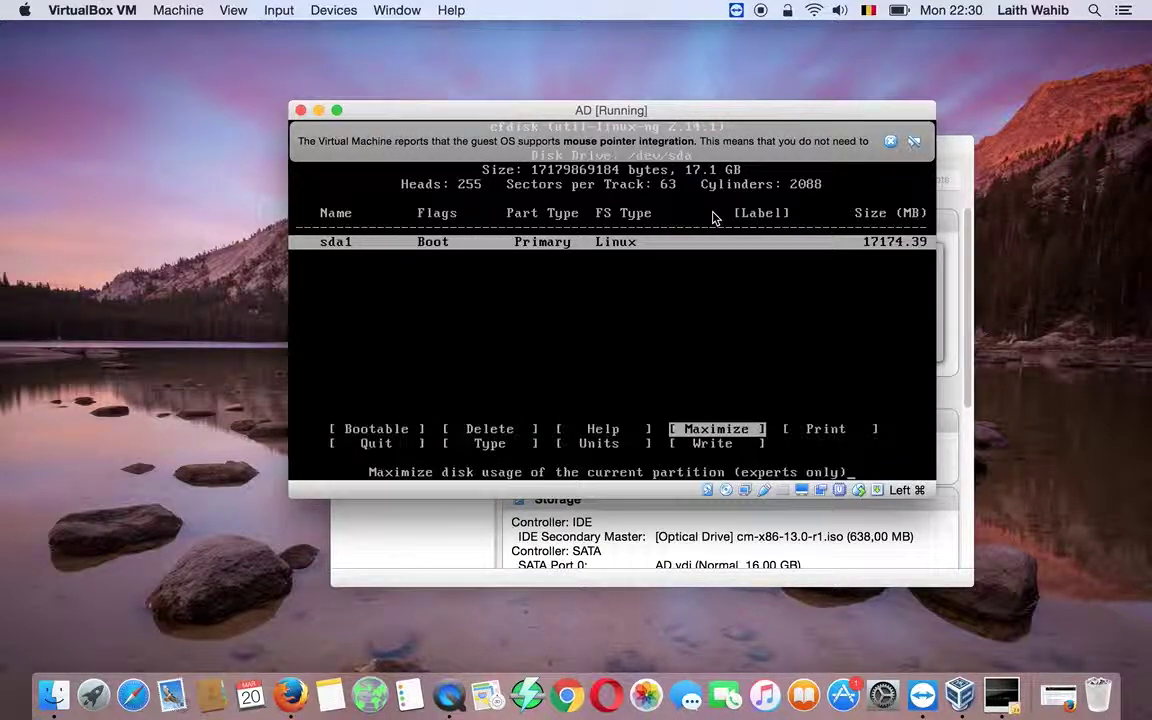
key("Right")
key("Right")
key("Return")
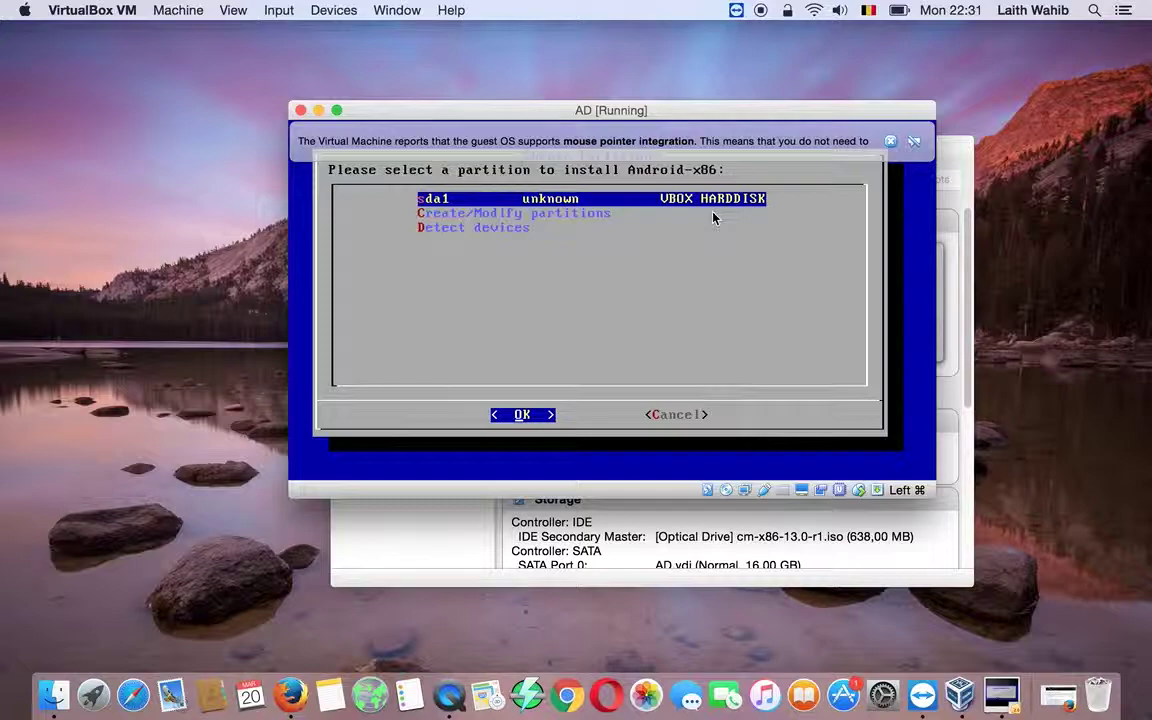
Step: Choose sda1 as the partition to install Android-x86 on and select ext4 as its format filesystem
key("Return")
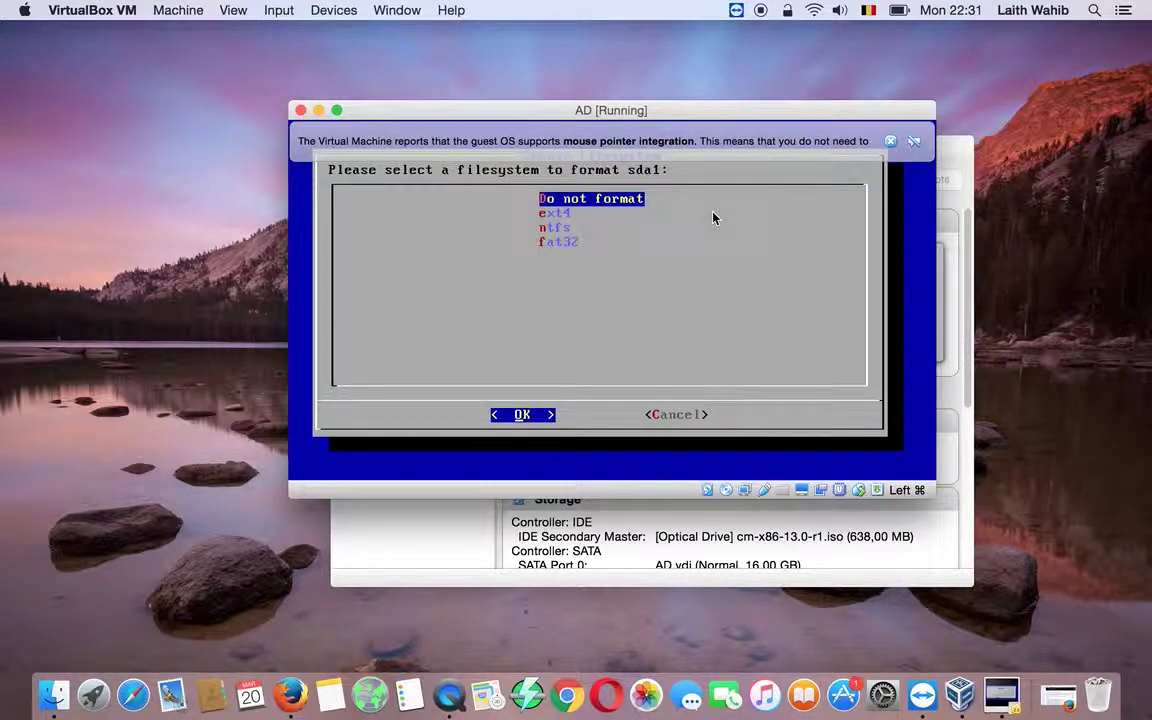
key("Down")
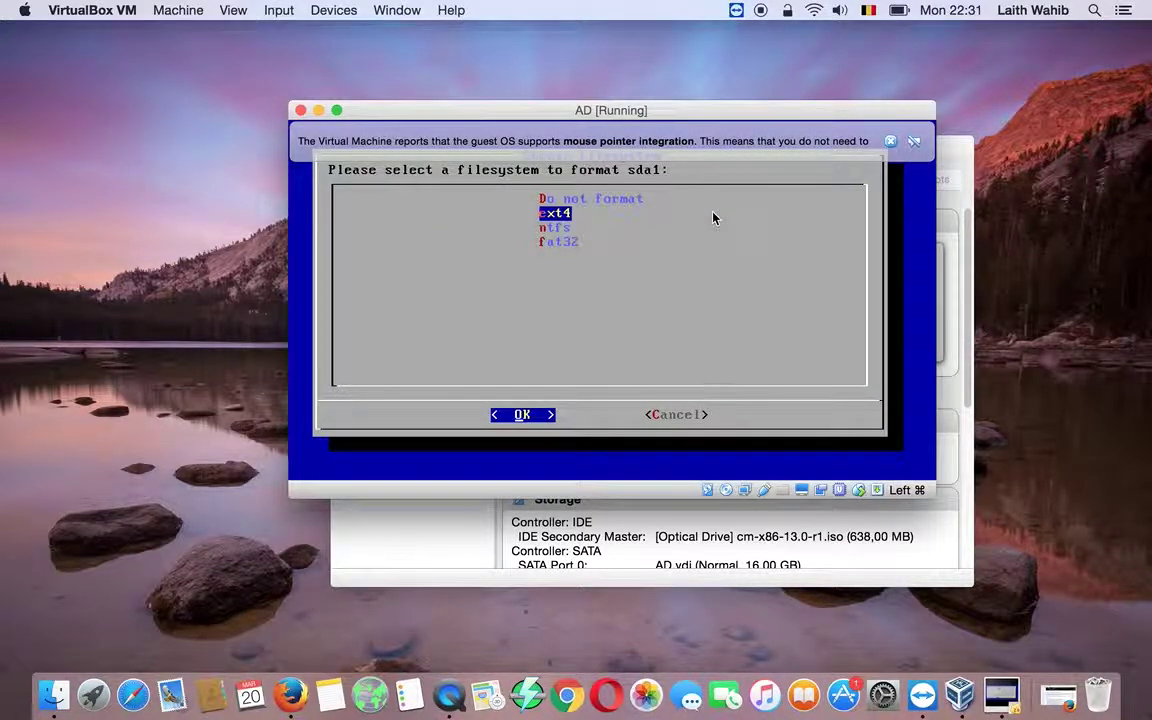
key("Return")
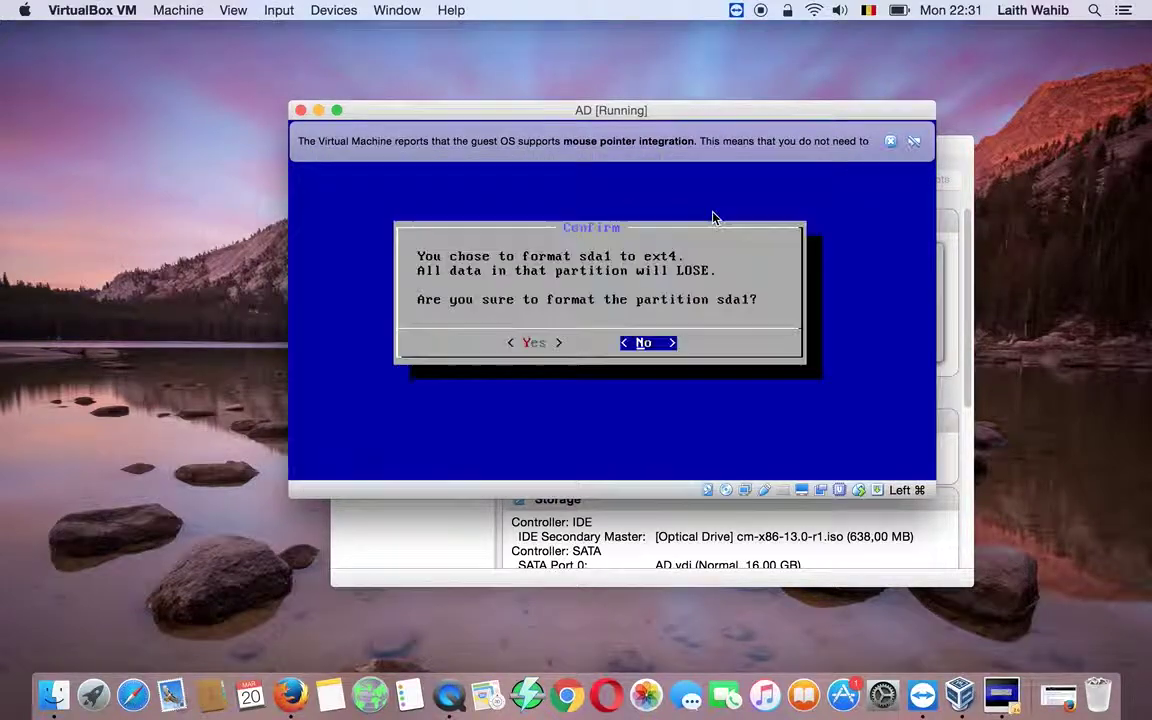